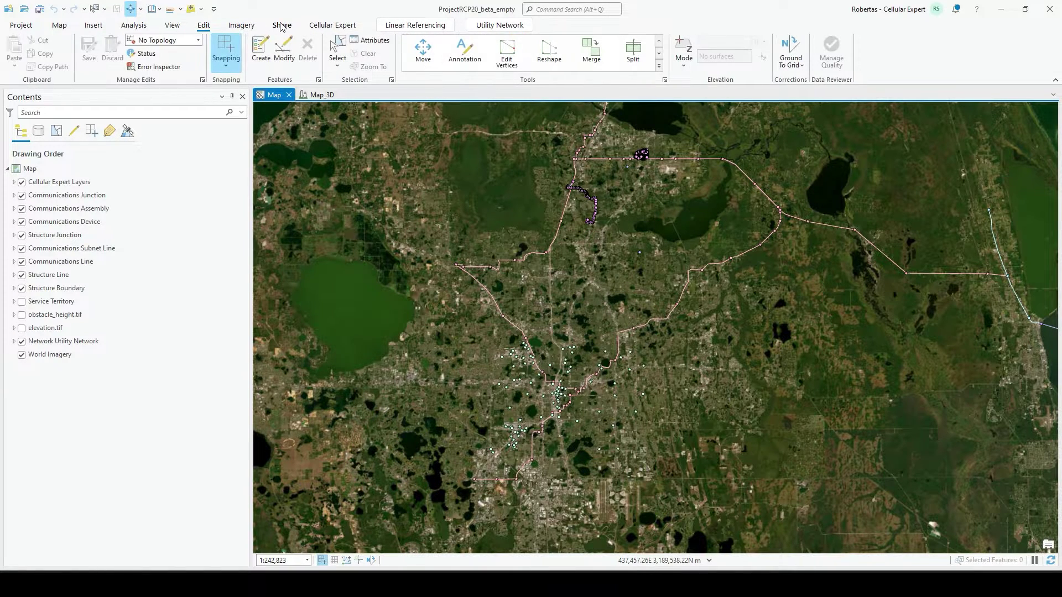
Step: Examine the patterns of antennas SBNHH-1D65B_Port 1 +45_00DT_0704 and 10P-2L8M-B5-V2_Port 3 +45_01DT_1800 in the Antenna Viewer
{"action": "left_click", "coordinate": [283, 26]}
{"action": "left_click", "coordinate": [332, 25]}
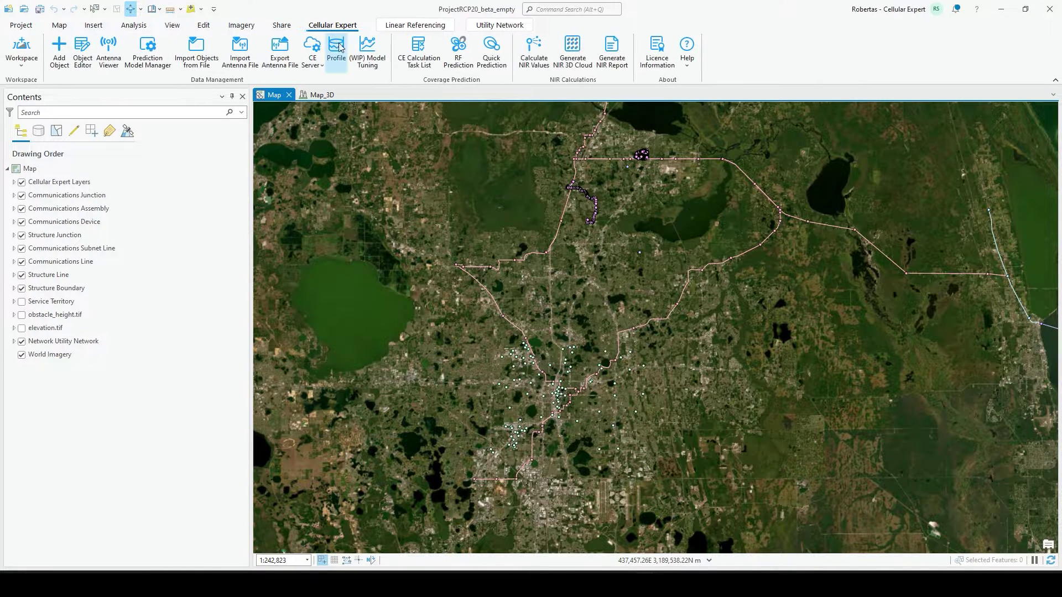
{"action": "left_click", "coordinate": [108, 53]}
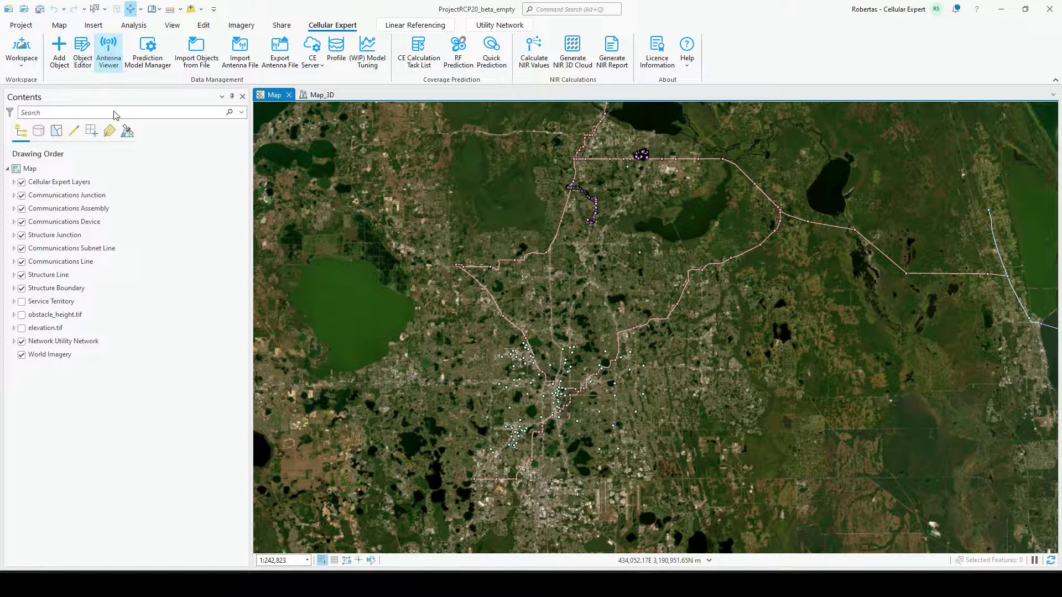
{"action": "left_click", "coordinate": [10, 368]}
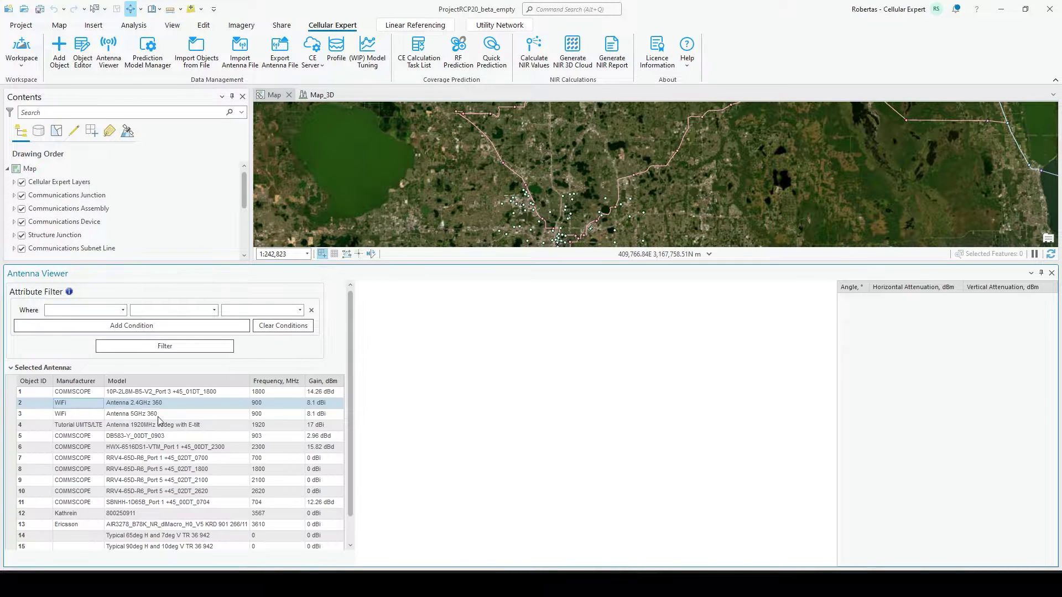
{"action": "scroll", "coordinate": [353, 435], "scroll_direction": "down", "scroll_amount": 1}
{"action": "scroll", "coordinate": [353, 435], "scroll_direction": "down", "scroll_amount": 1}
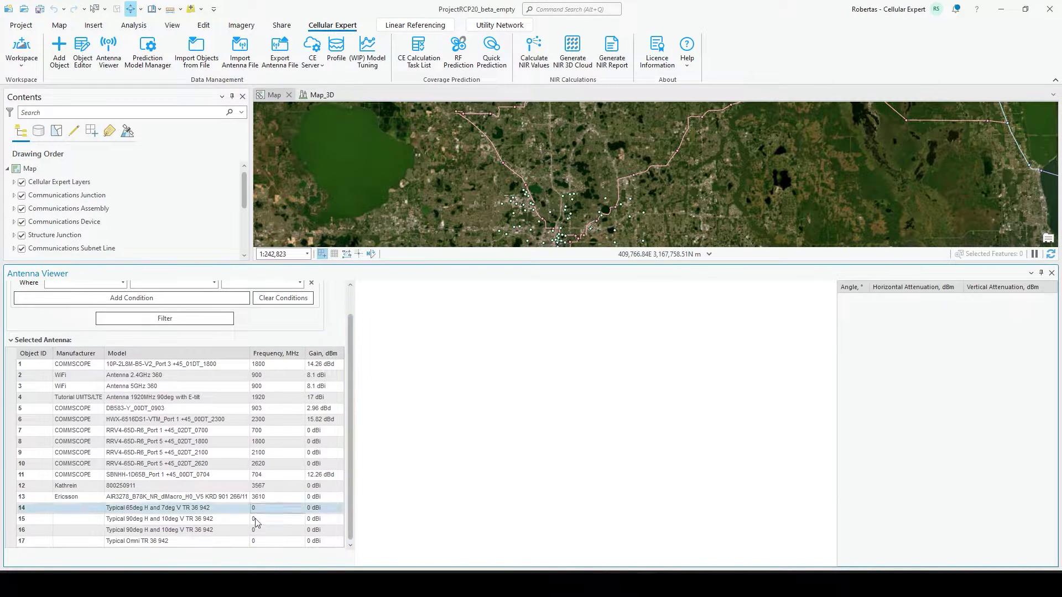
{"action": "left_click", "coordinate": [131, 476]}
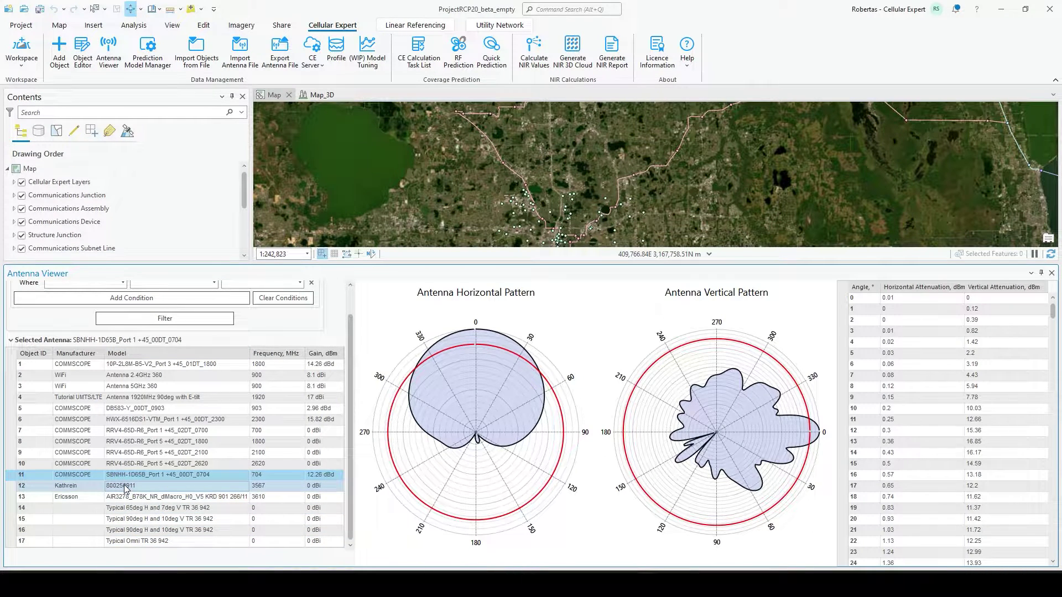
{"action": "left_click", "coordinate": [194, 364]}
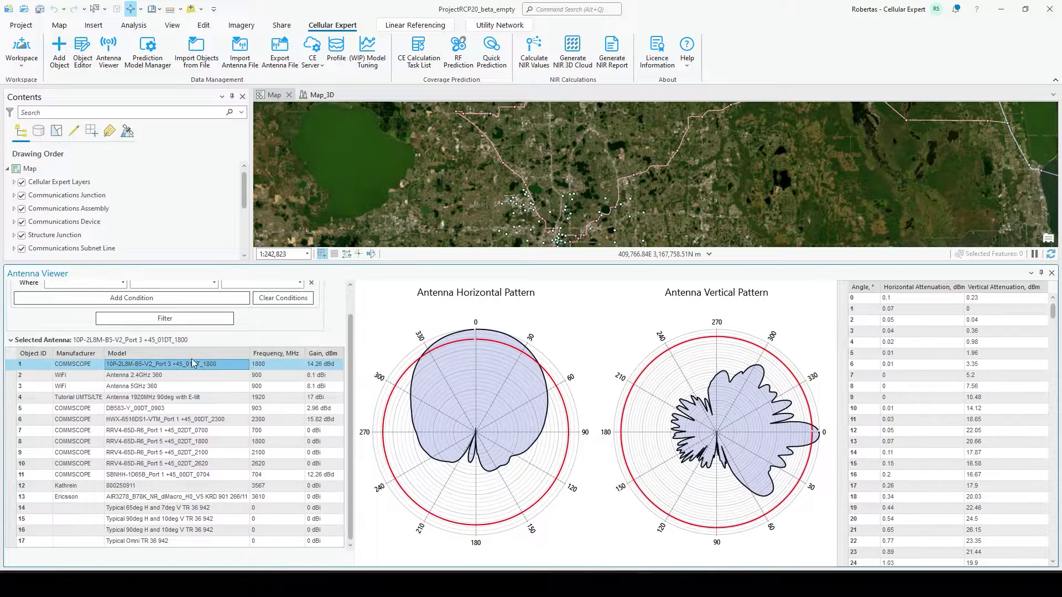
{"action": "left_click", "coordinate": [1052, 273]}
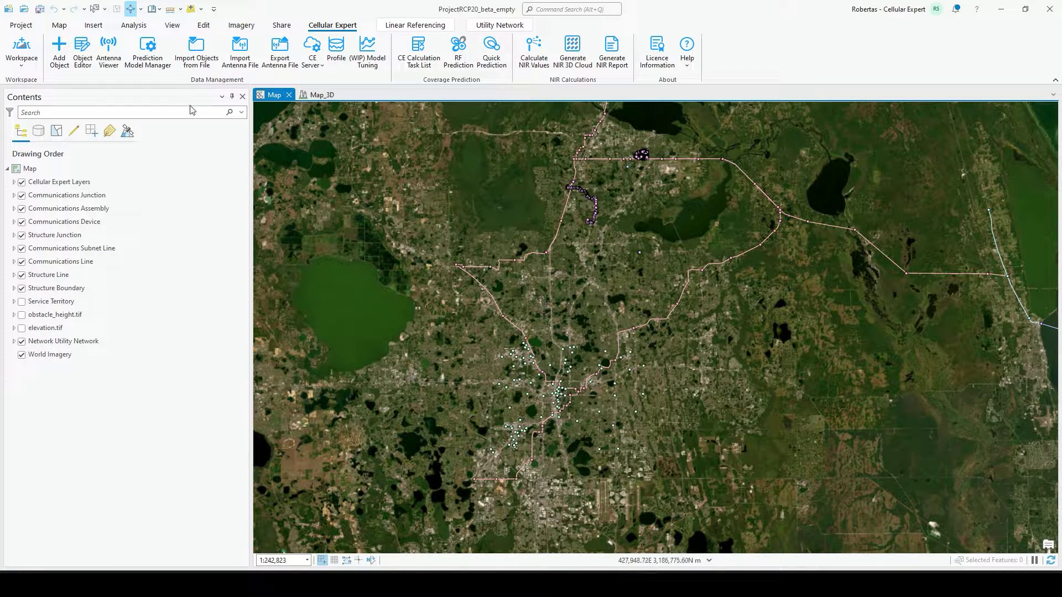
Step: Import the antenna model from Commscope_antenna.txt in the Orlando folder
{"action": "left_click", "coordinate": [239, 50]}
{"action": "left_click", "coordinate": [124, 116]}
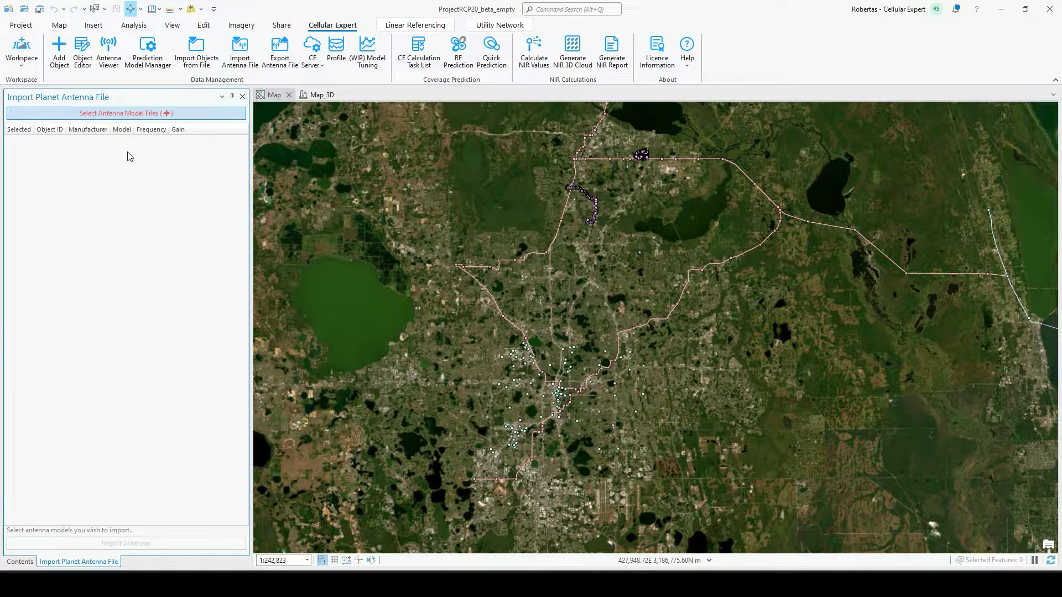
{"action": "left_click", "coordinate": [224, 32]}
{"action": "left_click", "coordinate": [158, 245]}
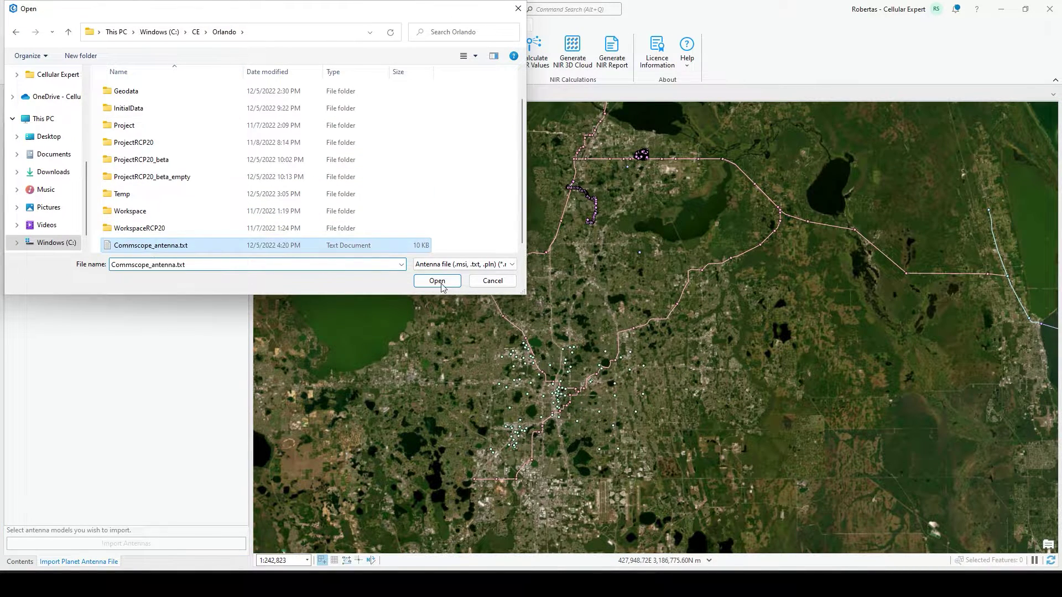
{"action": "left_click", "coordinate": [442, 284]}
{"action": "left_click", "coordinate": [135, 543]}
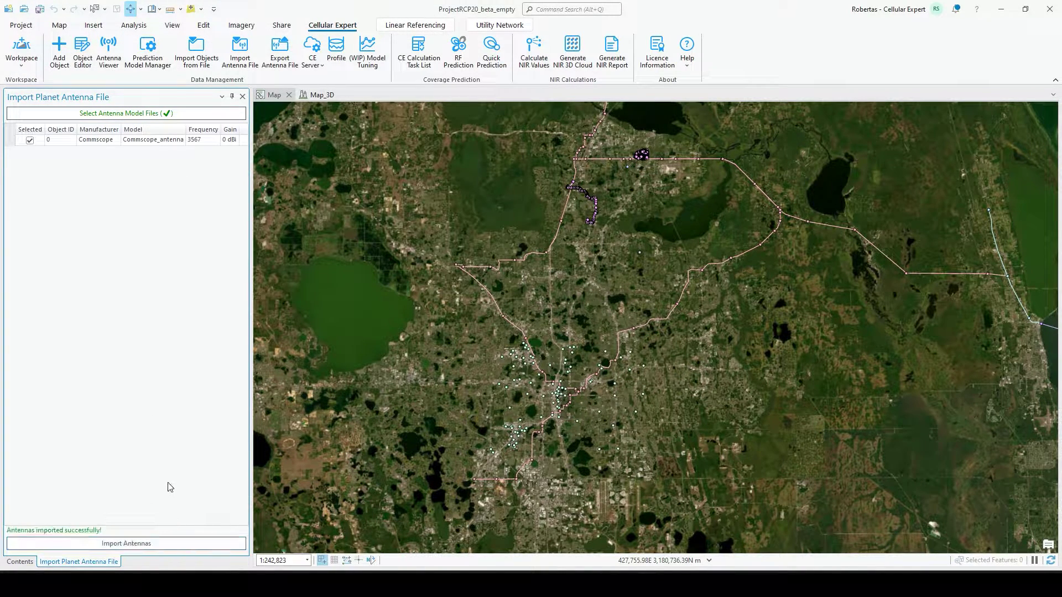
{"action": "left_click", "coordinate": [242, 97]}
Step: Check the Antenna Viewer's list for the imported Commscope_antenna model
{"action": "left_click", "coordinate": [108, 50]}
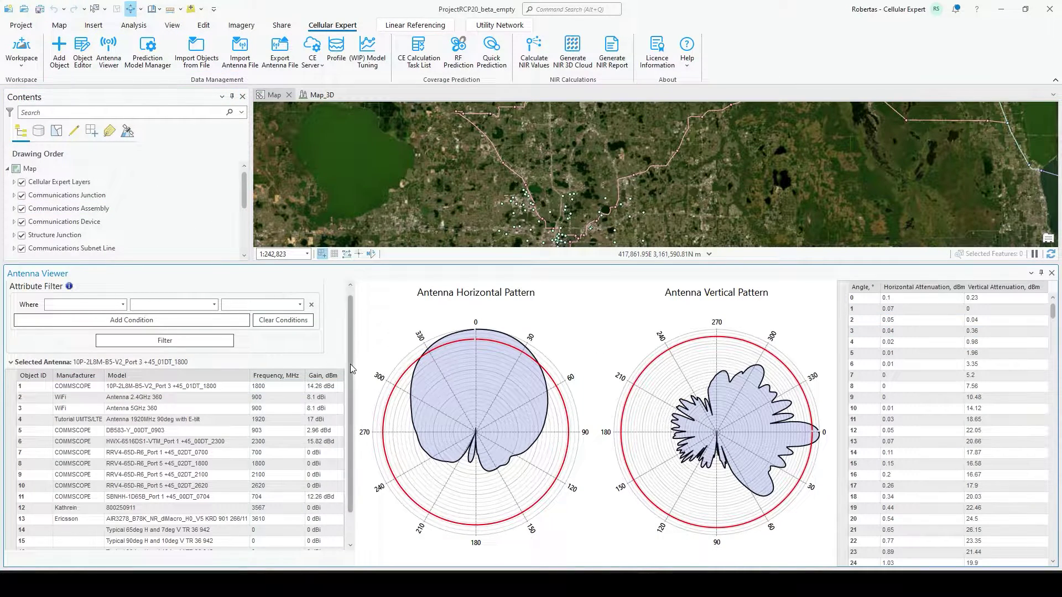
{"action": "scroll", "coordinate": [351, 364], "scroll_direction": "down", "scroll_amount": 1}
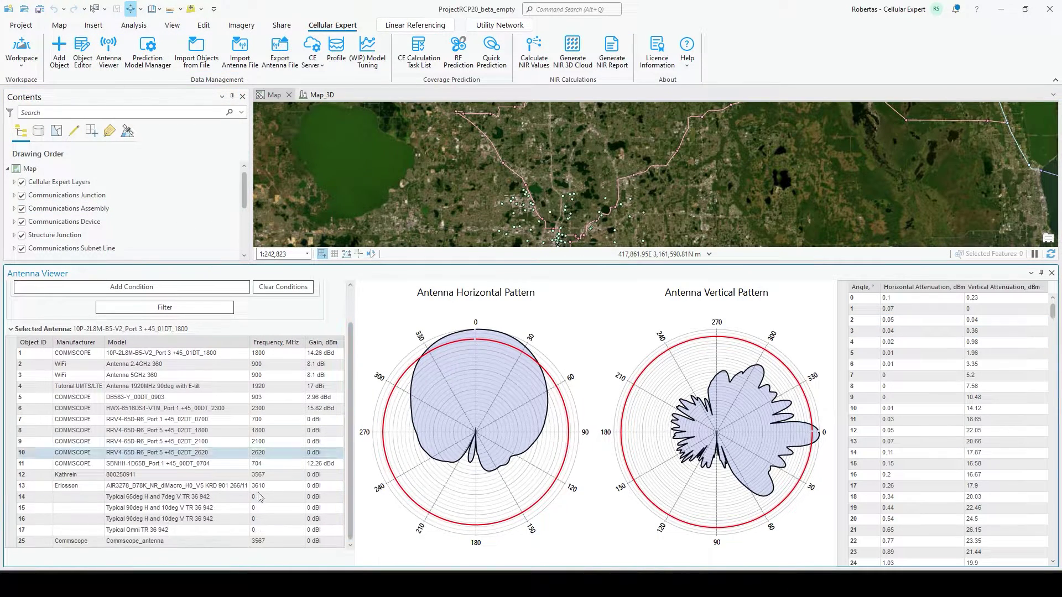
{"action": "left_click", "coordinate": [1051, 272]}
Step: Set up a cell import with the 5G template and load the 12/5/2022 cells CSV file from the InitialData folder
{"action": "left_click", "coordinate": [197, 52]}
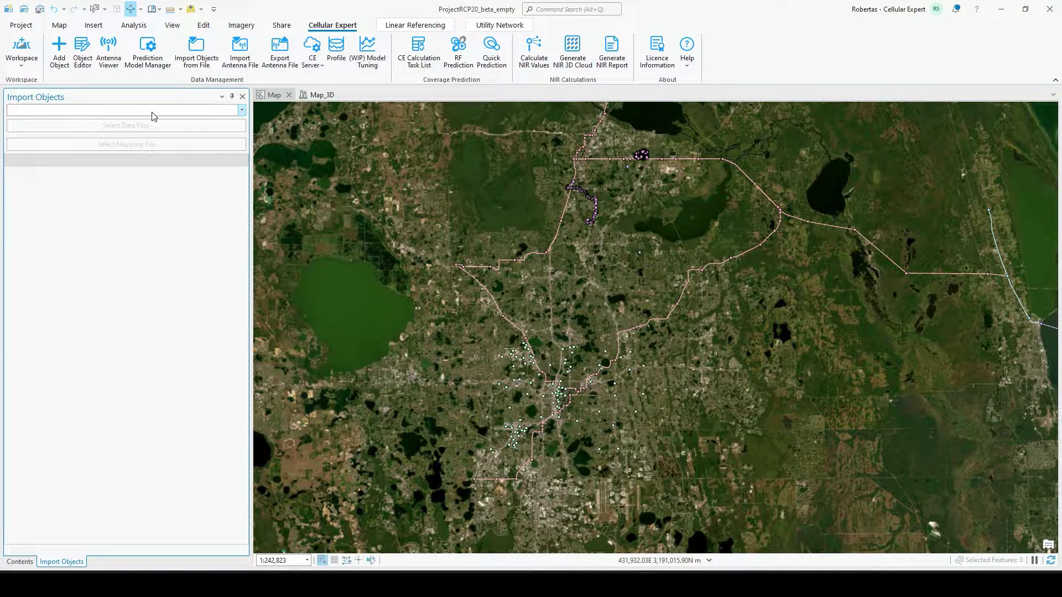
{"action": "left_click", "coordinate": [154, 116]}
{"action": "left_click", "coordinate": [121, 124]}
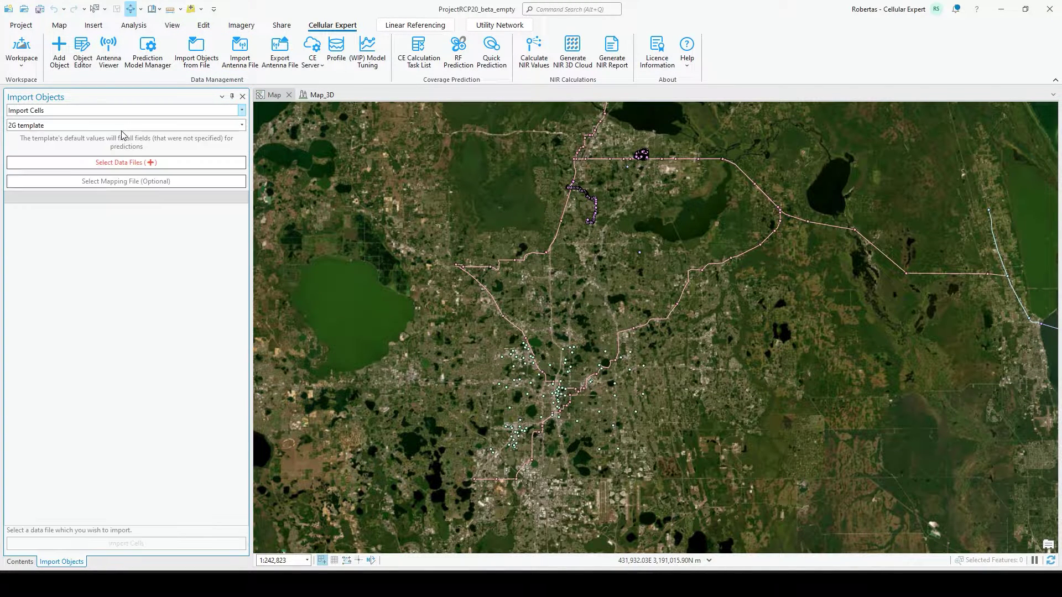
{"action": "left_click", "coordinate": [122, 129]}
{"action": "left_click", "coordinate": [115, 177]}
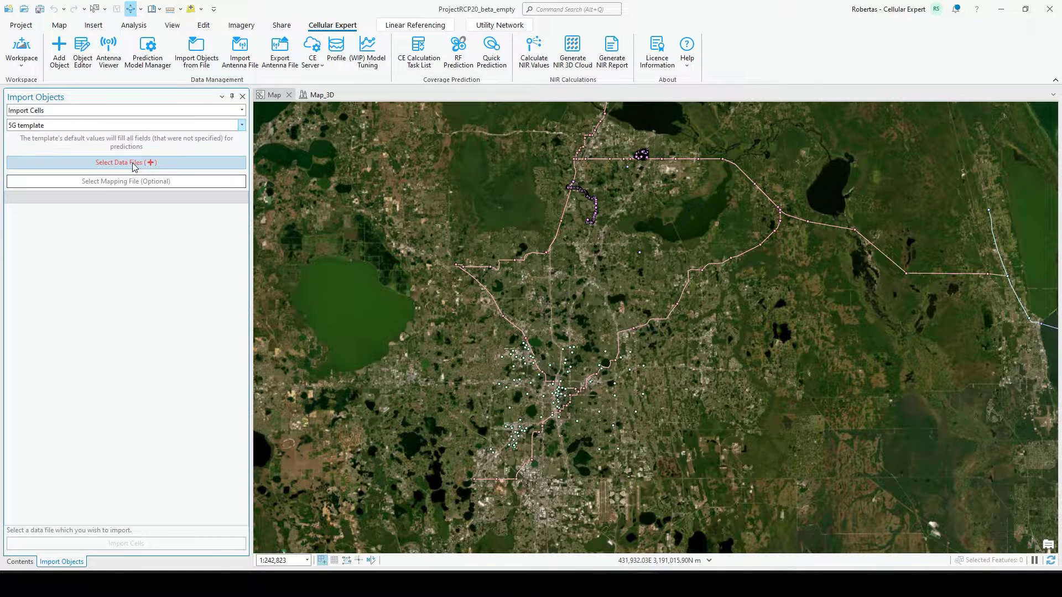
{"action": "left_click", "coordinate": [127, 164]}
{"action": "double_click", "coordinate": [133, 141]}
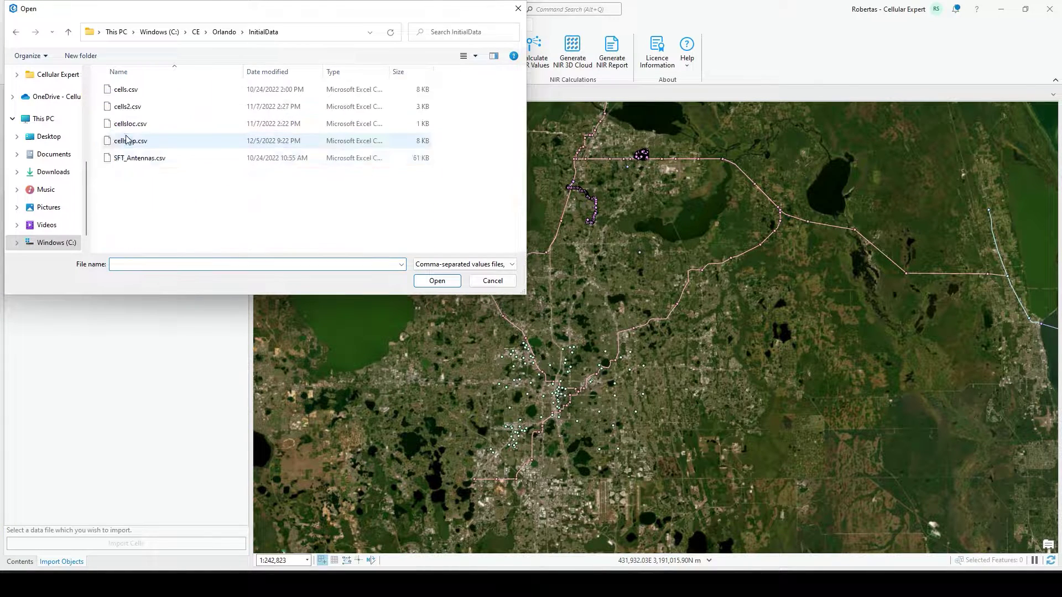
{"action": "left_click", "coordinate": [131, 141]}
{"action": "left_click", "coordinate": [437, 281]}
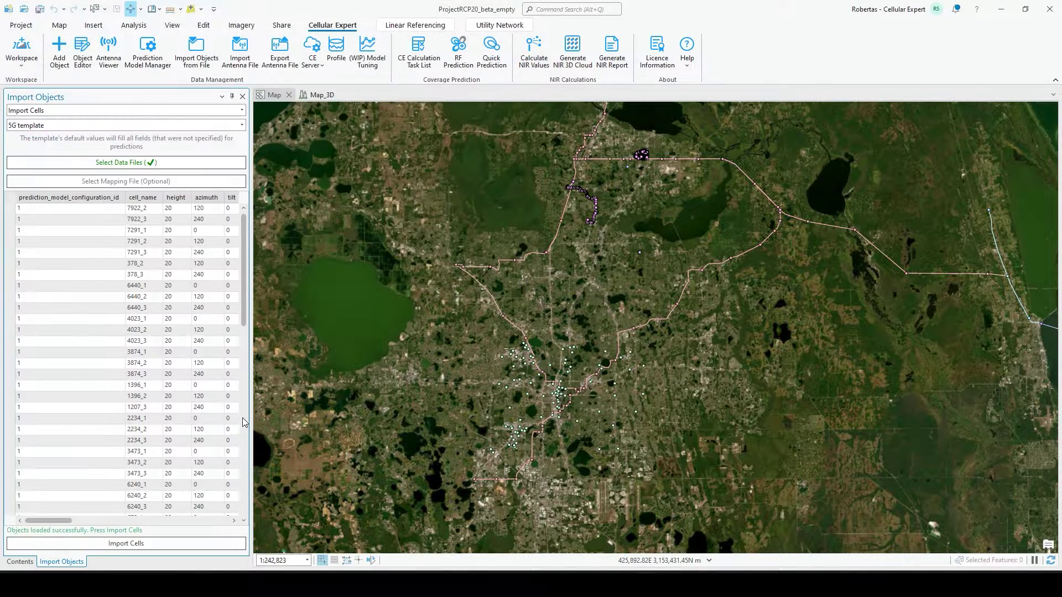
Step: Review the loaded cell attributes and import the cells into the map
{"action": "left_click_drag", "start_coordinate": [252, 400], "coordinate": [387, 399]}
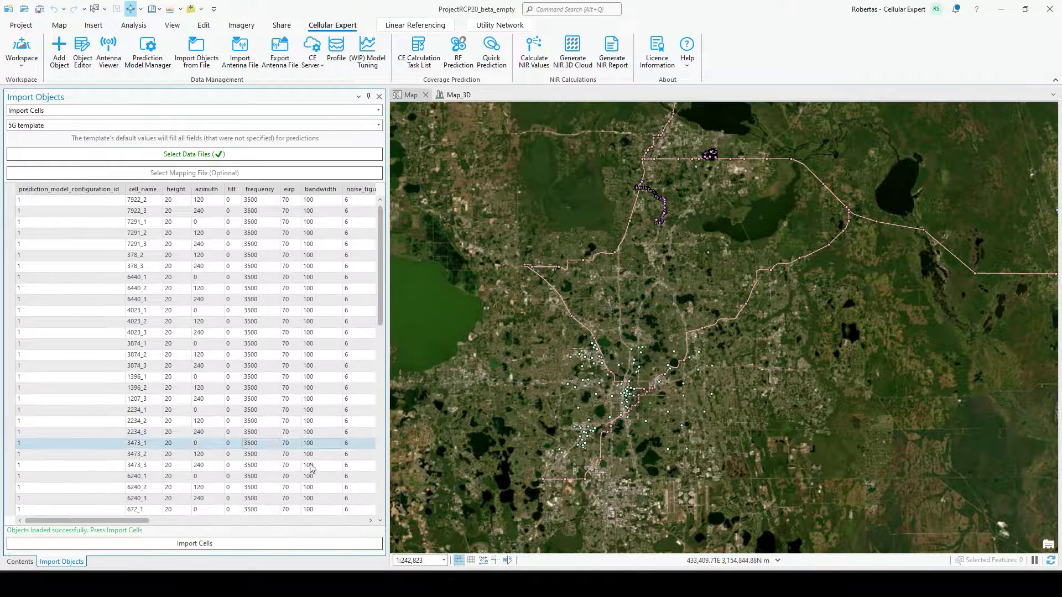
{"action": "left_click_drag", "start_coordinate": [126, 523], "coordinate": [354, 525]}
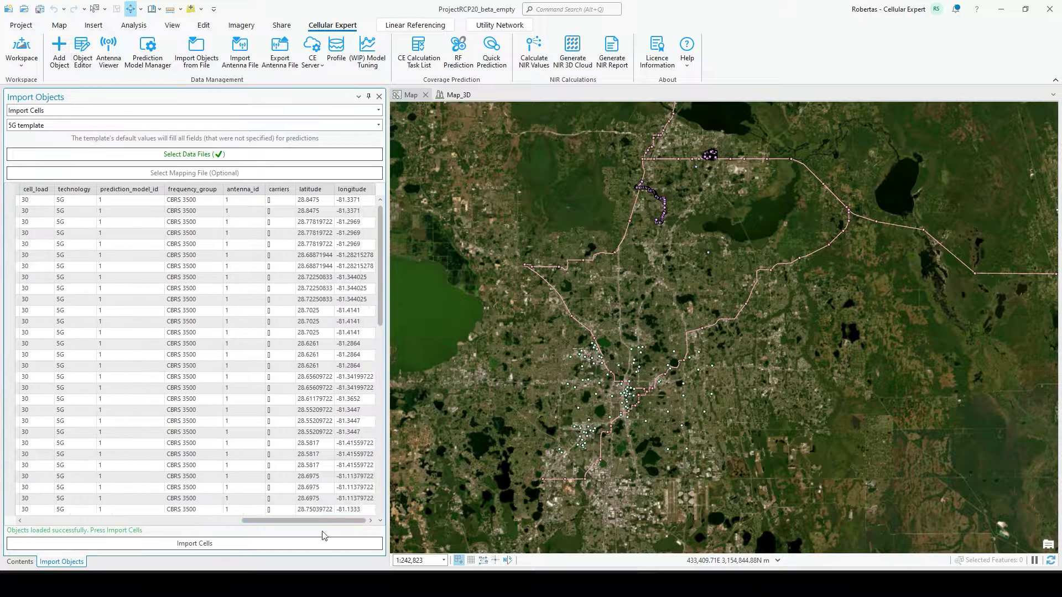
{"action": "left_click", "coordinate": [247, 545]}
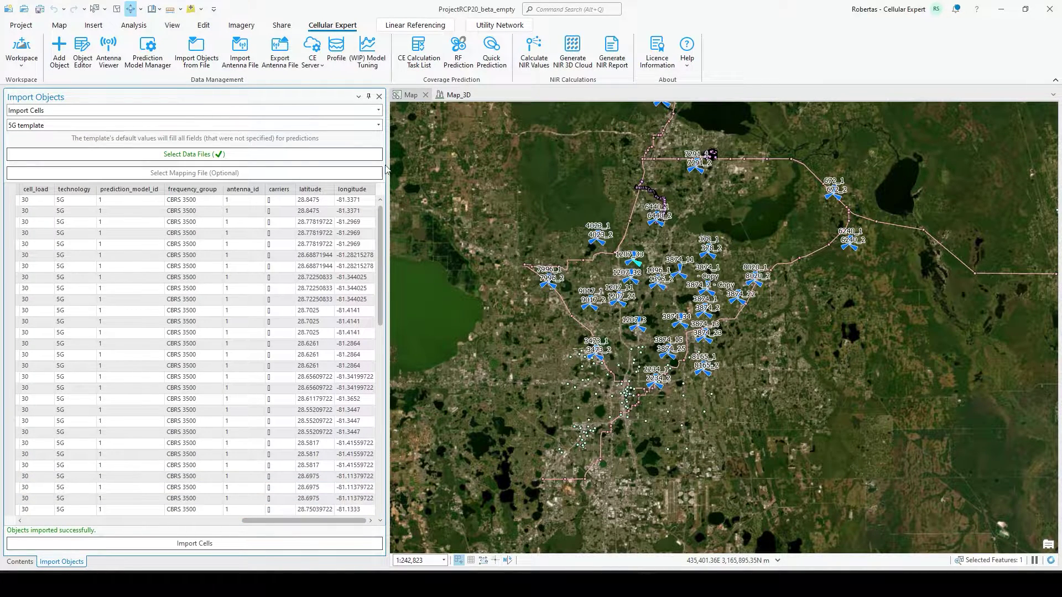
{"action": "left_click", "coordinate": [379, 96]}
{"action": "left_click_drag", "start_coordinate": [385, 165], "coordinate": [257, 199]}
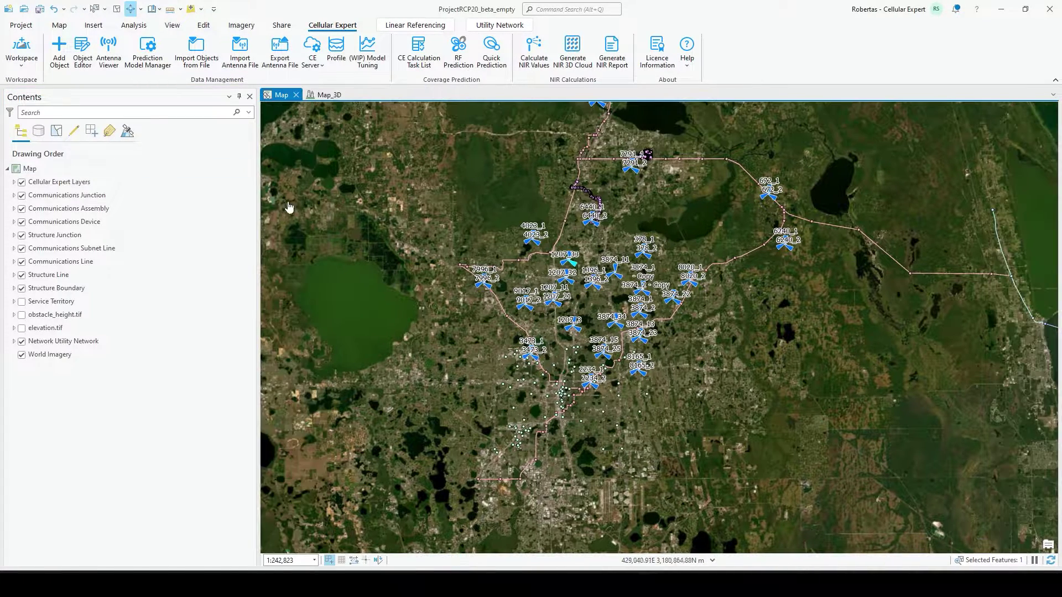
Step: Select the 1396 site's cells on the map and show cell 1396_1's optional properties in the Object Editor
{"action": "scroll", "coordinate": [591, 277], "scroll_direction": "up", "scroll_amount": 6}
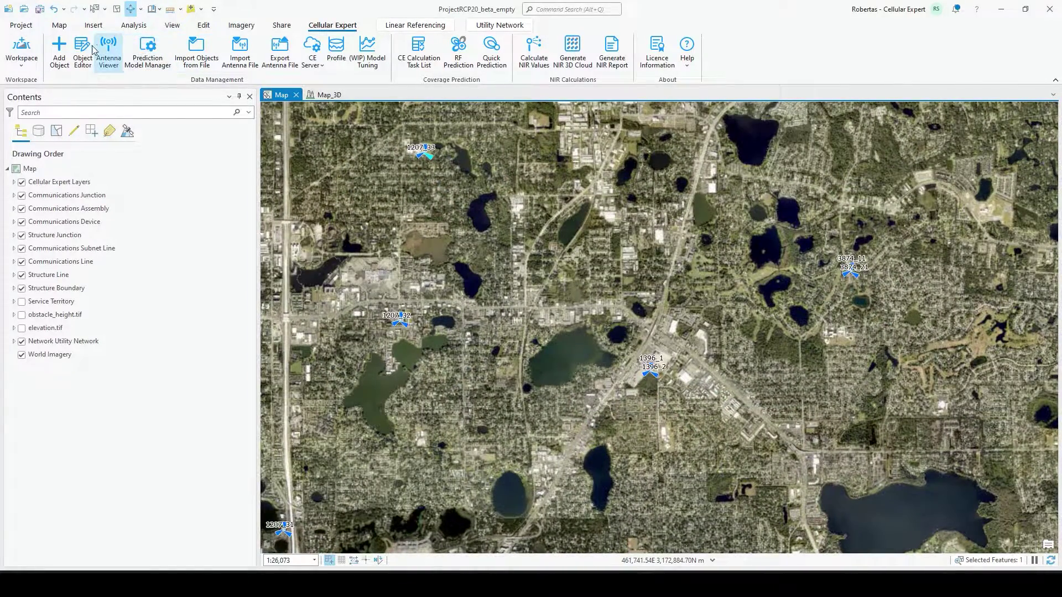
{"action": "left_click", "coordinate": [90, 49]}
{"action": "left_click", "coordinate": [548, 373]}
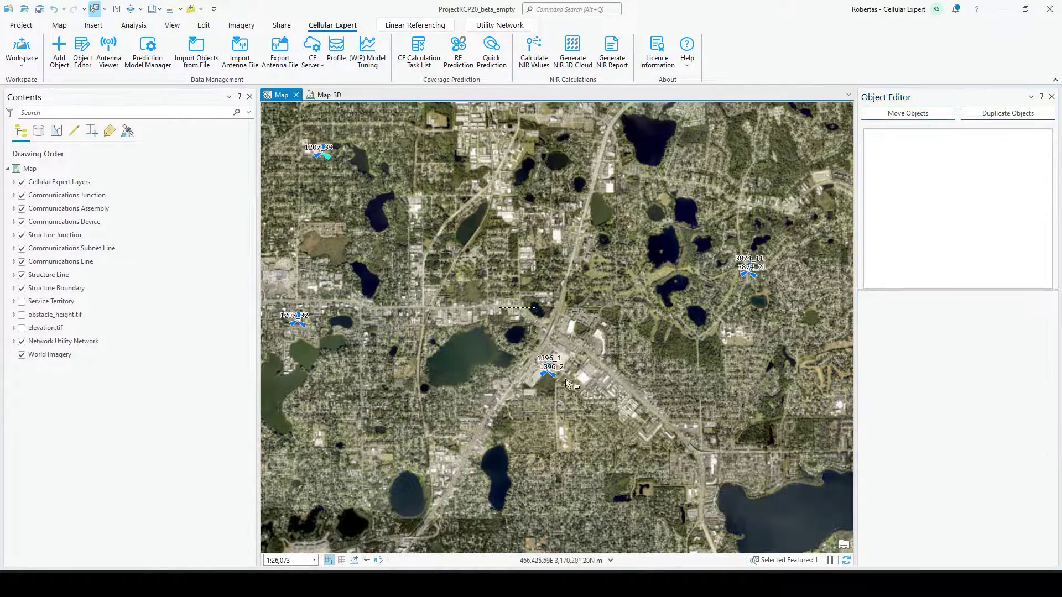
{"action": "left_click", "coordinate": [912, 145]}
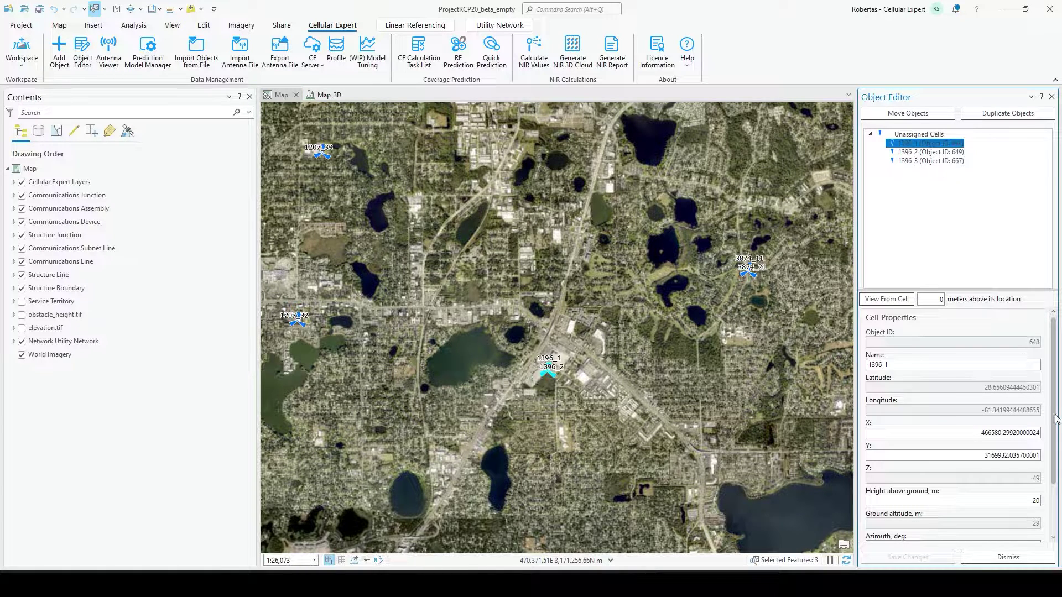
{"action": "scroll", "coordinate": [918, 498], "scroll_direction": "down", "scroll_amount": 3}
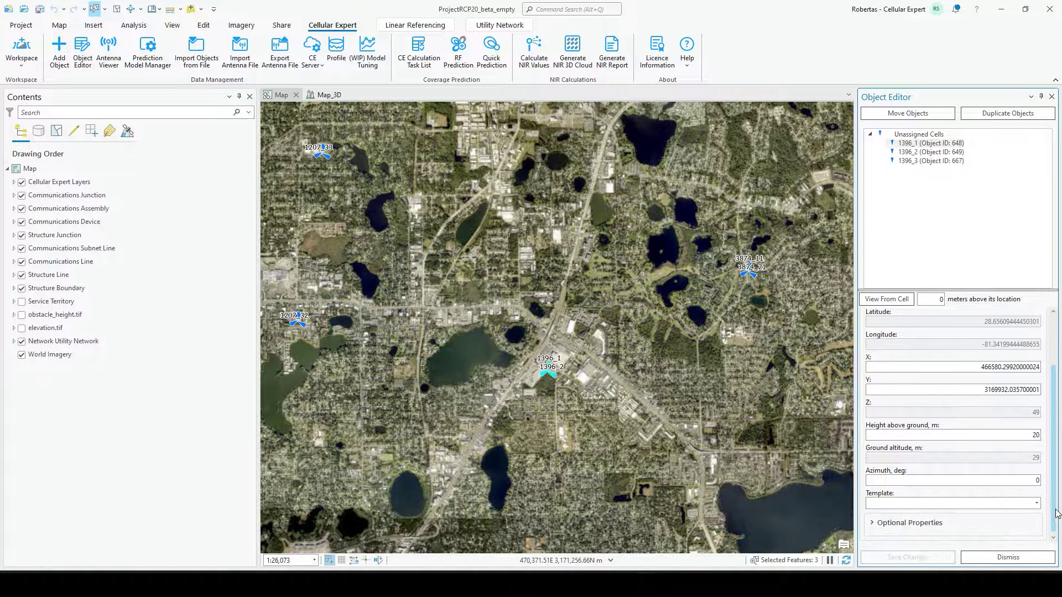
{"action": "left_click", "coordinate": [912, 524]}
{"action": "left_click_drag", "start_coordinate": [1052, 387], "coordinate": [1061, 519]}
{"action": "scroll", "coordinate": [958, 453], "scroll_direction": "up", "scroll_amount": 8}
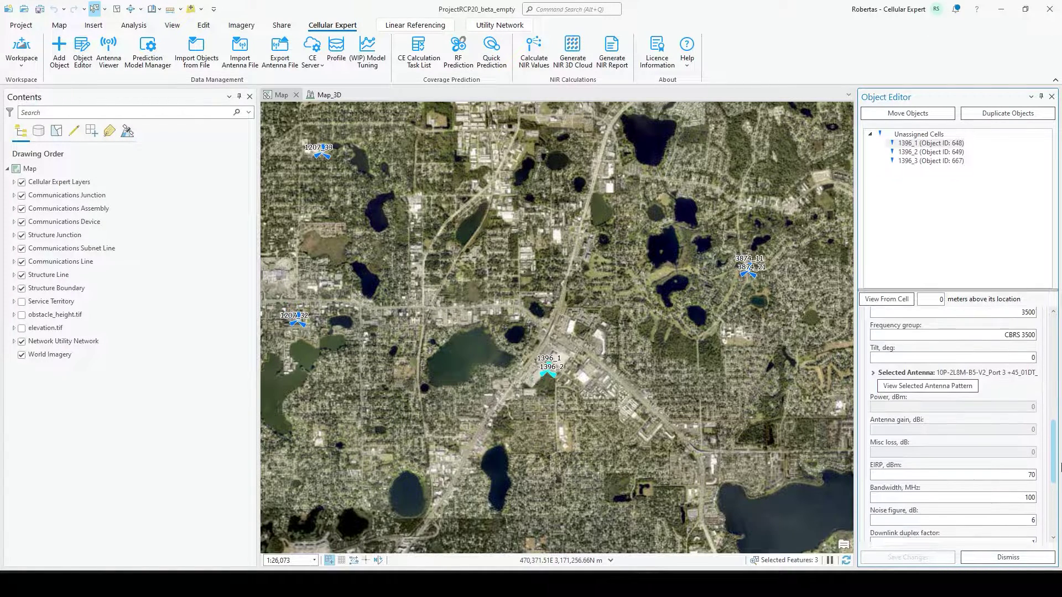
Step: Assign Commscope_antenna to cell 1396_1 and save the changes
{"action": "left_click", "coordinate": [958, 452]}
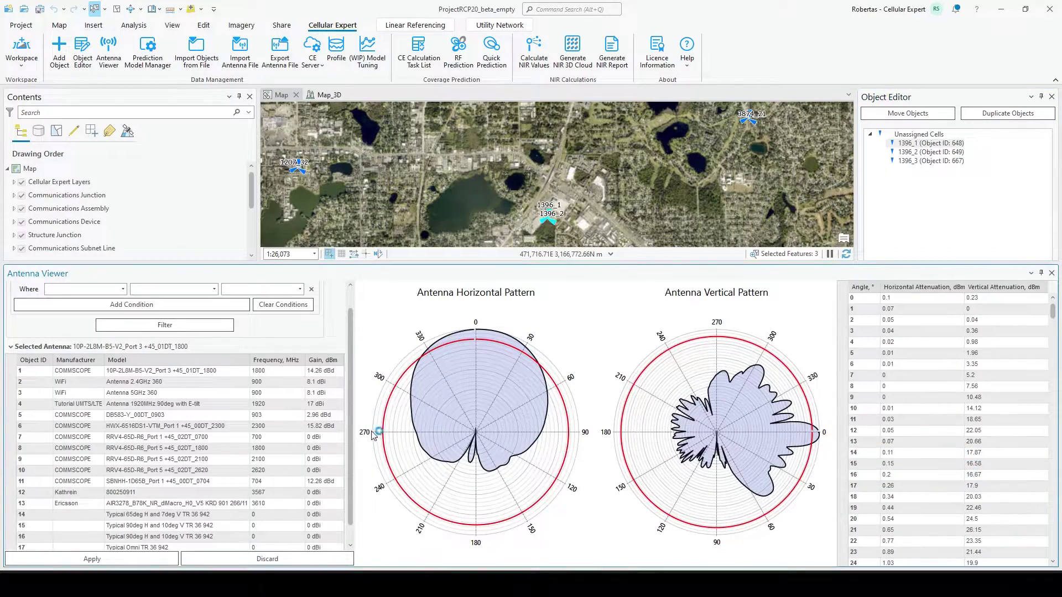
{"action": "scroll", "coordinate": [349, 477], "scroll_direction": "down", "scroll_amount": 2}
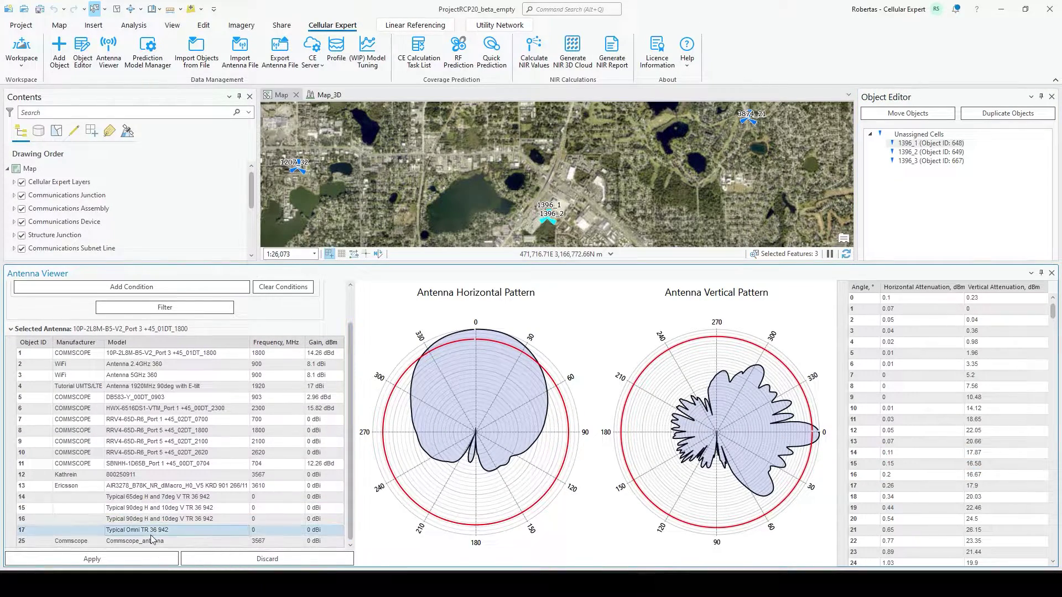
{"action": "left_click", "coordinate": [142, 540]}
{"action": "left_click", "coordinate": [136, 562]}
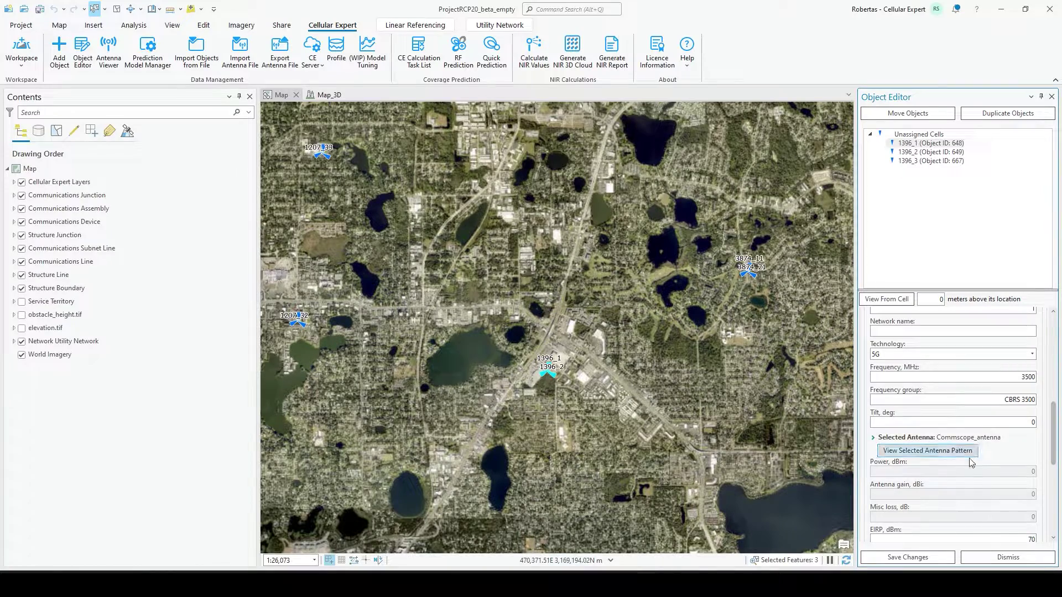
{"action": "left_click", "coordinate": [907, 558]}
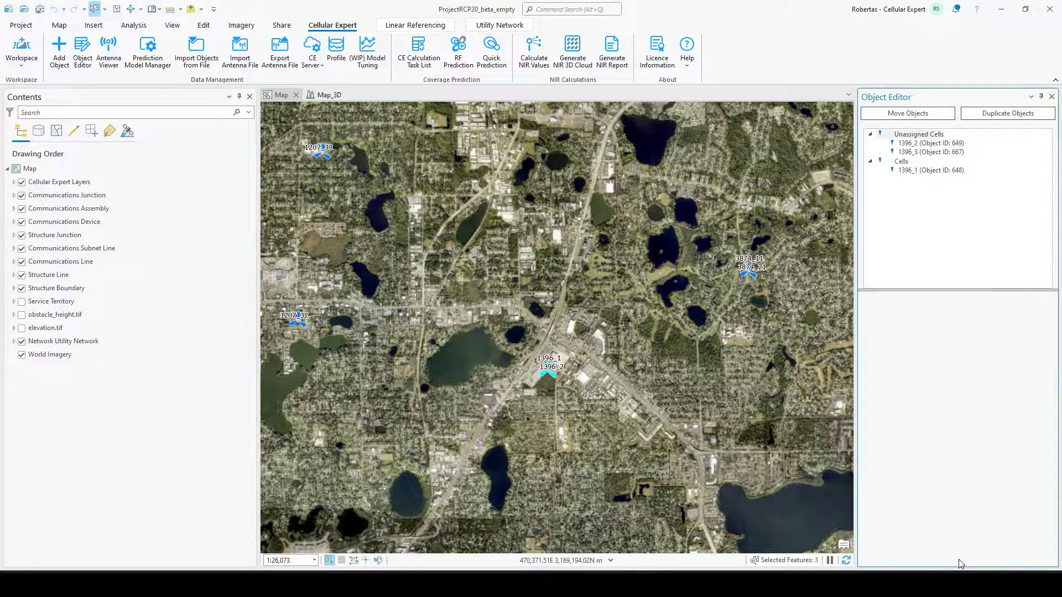
{"action": "left_click", "coordinate": [1052, 96]}
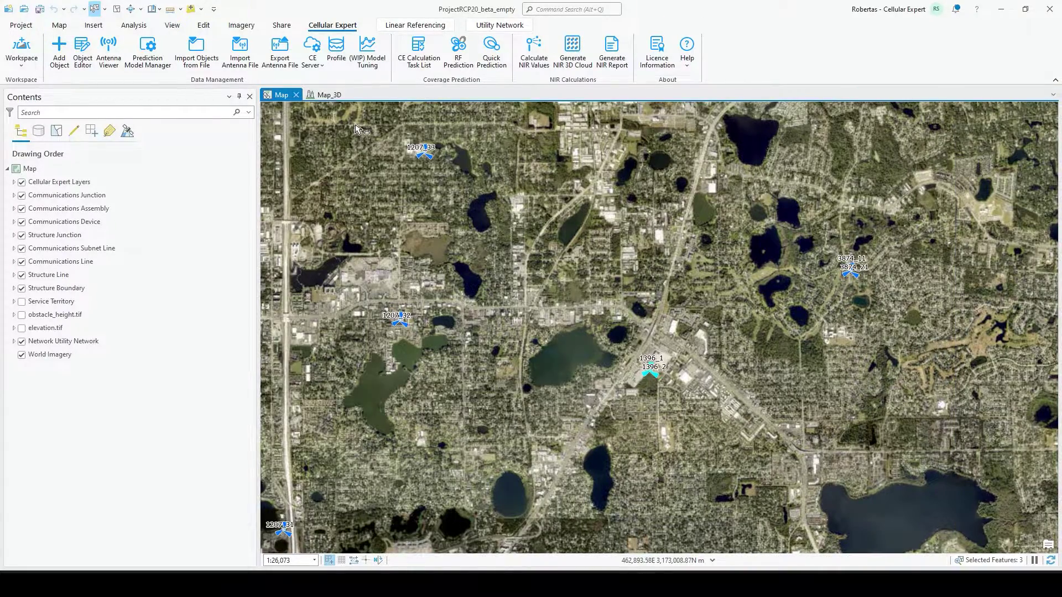
Step: Select the group of cell sites surrounding site 1396 with a rectangle on the map
{"action": "scroll", "coordinate": [356, 125], "scroll_direction": "down", "scroll_amount": 2}
{"action": "left_click_drag", "start_coordinate": [330, 116], "coordinate": [878, 479]}
{"action": "scroll", "coordinate": [500, 174], "scroll_direction": "down", "scroll_amount": 2}
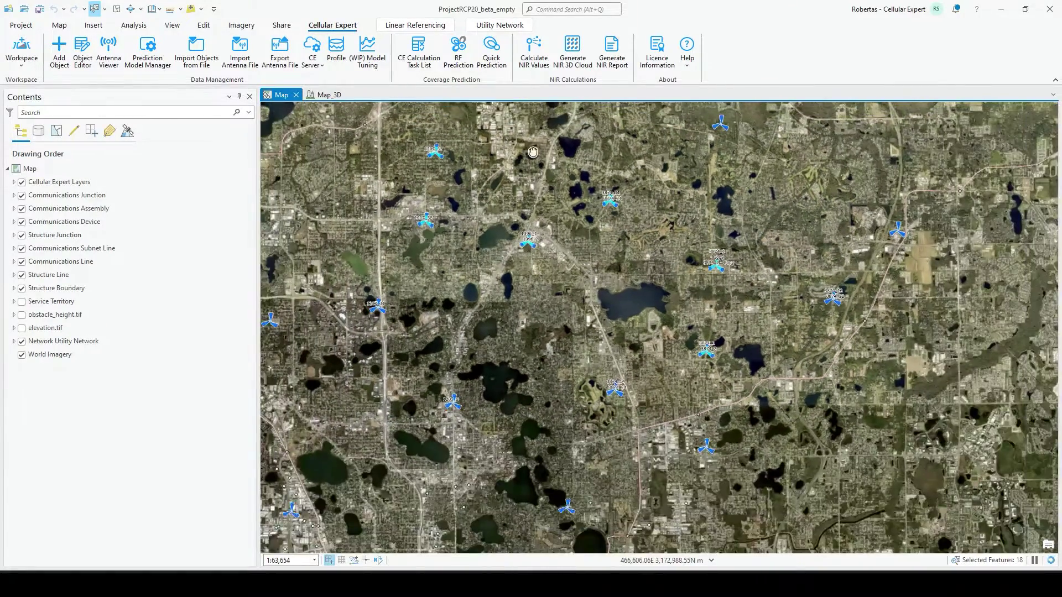
Step: Open the attribute table of the Communications Junction layer in the utility network
{"action": "left_click_drag", "start_coordinate": [517, 182], "coordinate": [526, 322]}
{"action": "left_click_drag", "start_coordinate": [574, 186], "coordinate": [560, 381]}
{"action": "left_click_drag", "start_coordinate": [557, 211], "coordinate": [554, 263]}
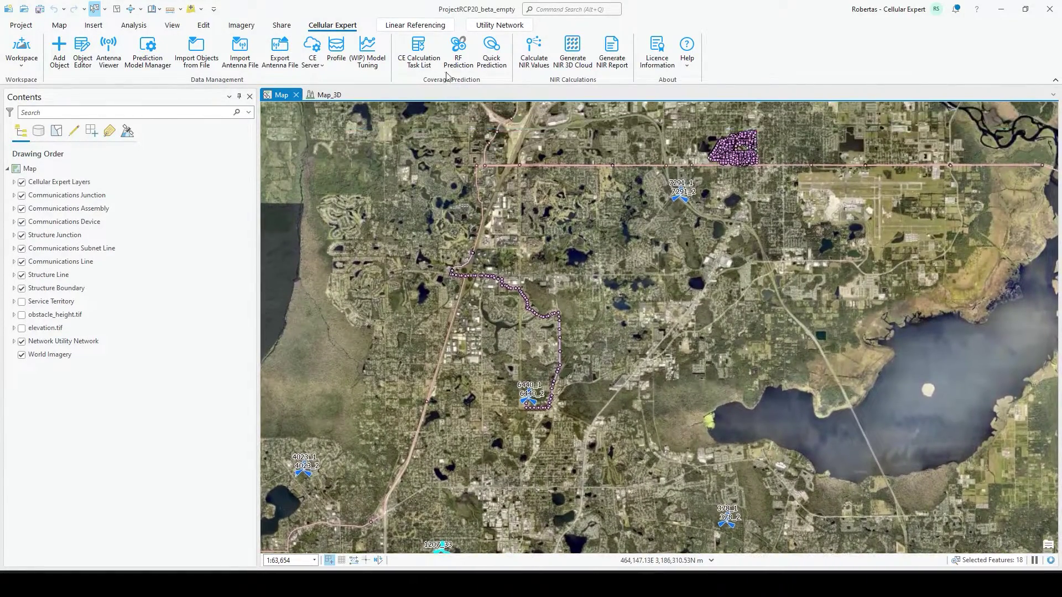
{"action": "left_click", "coordinate": [500, 25]}
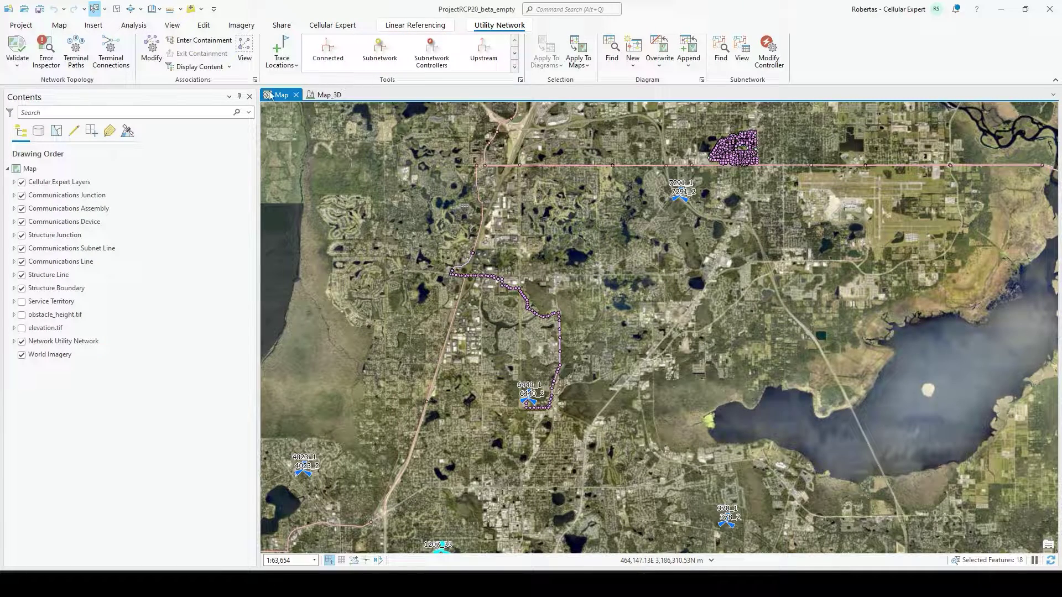
{"action": "left_click", "coordinate": [55, 195]}
{"action": "right_click", "coordinate": [55, 195]}
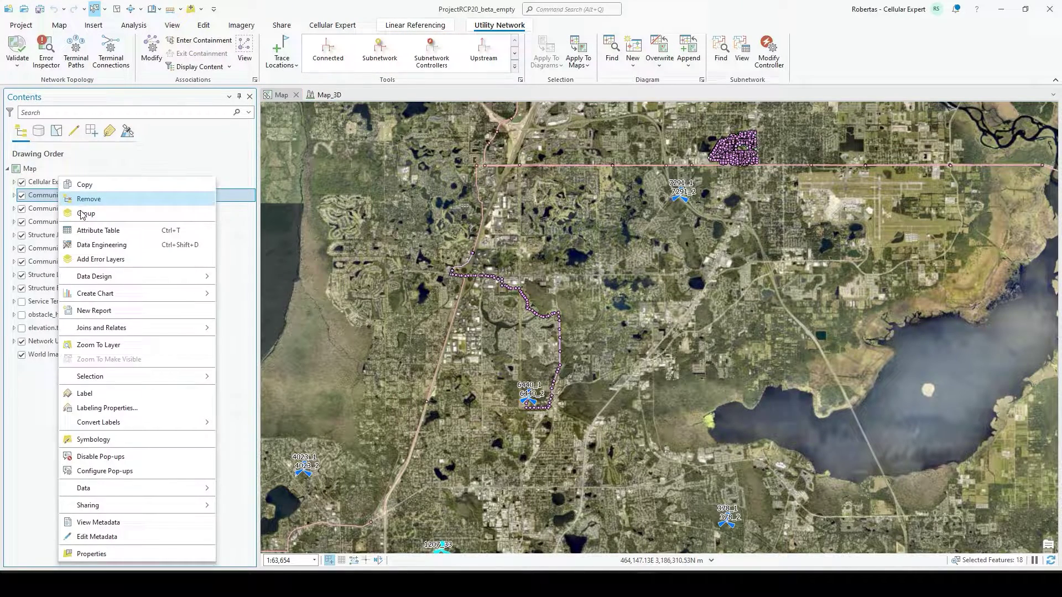
{"action": "left_click", "coordinate": [108, 231]}
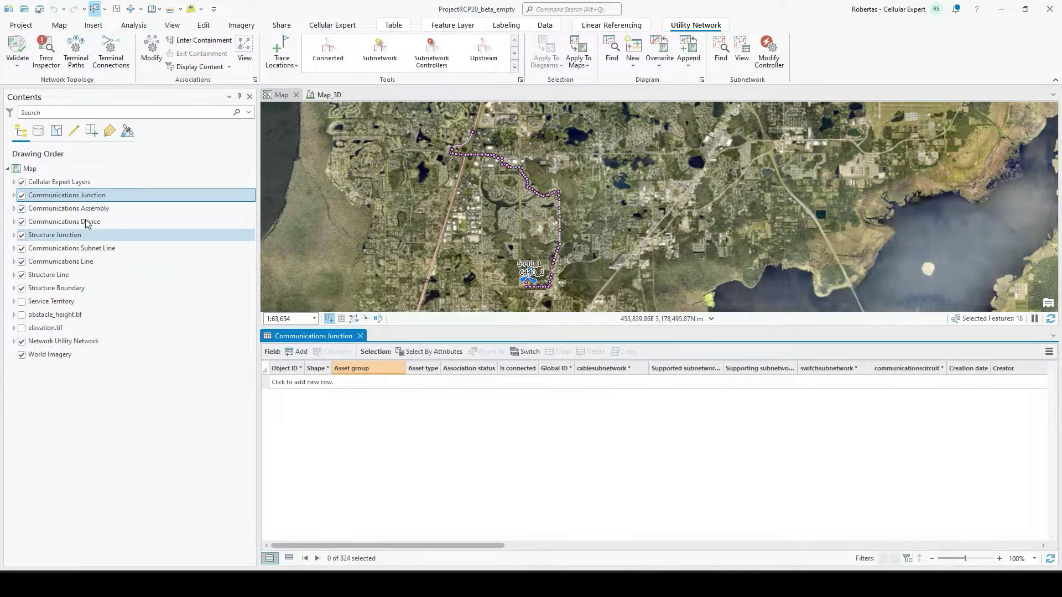
Step: View the attribute tables of the Communications Device and Communications Line layers, closing all open tables when done
{"action": "right_click", "coordinate": [83, 222]}
{"action": "left_click", "coordinate": [111, 184]}
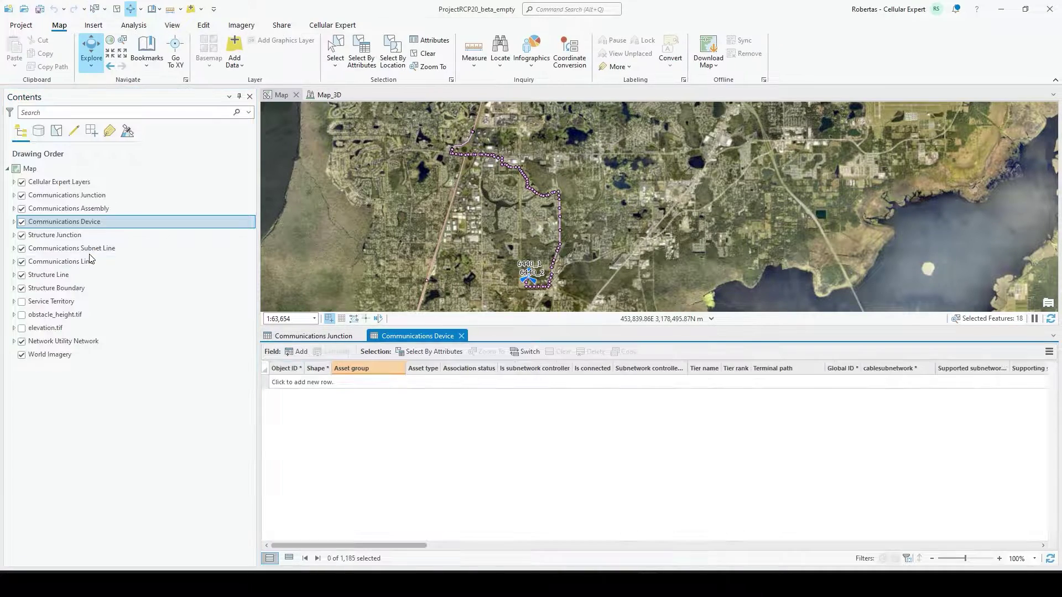
{"action": "right_click", "coordinate": [82, 261]}
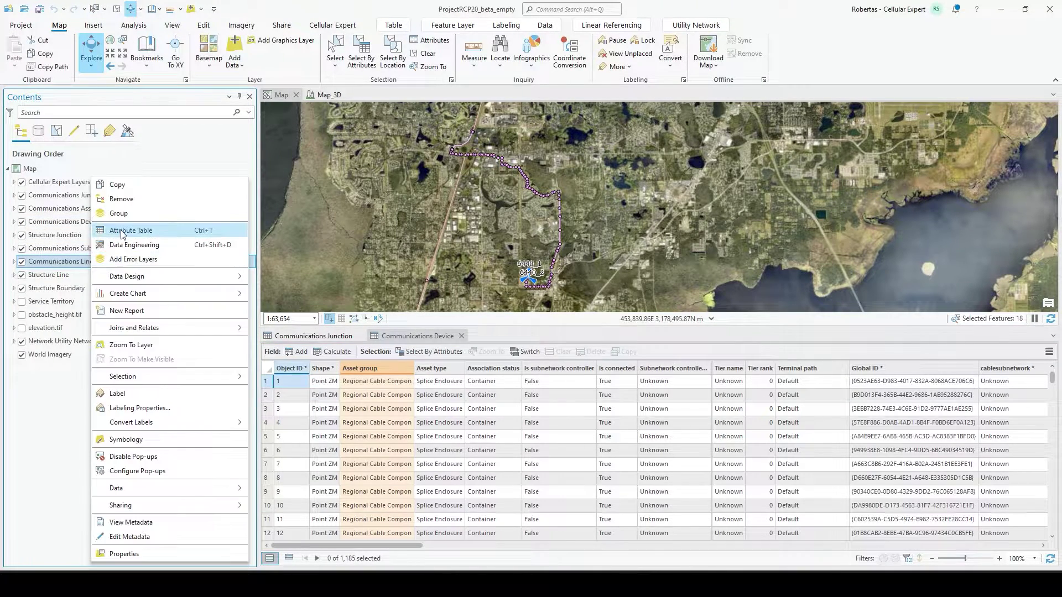
{"action": "left_click", "coordinate": [113, 231]}
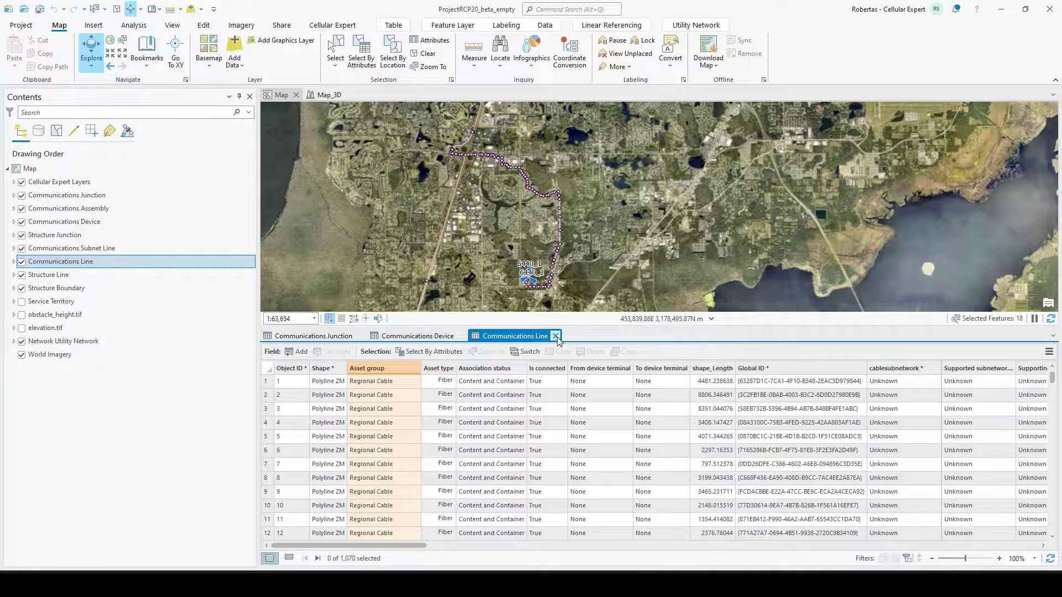
{"action": "left_click", "coordinate": [556, 336]}
{"action": "left_click", "coordinate": [463, 336]}
{"action": "left_click", "coordinate": [361, 337]}
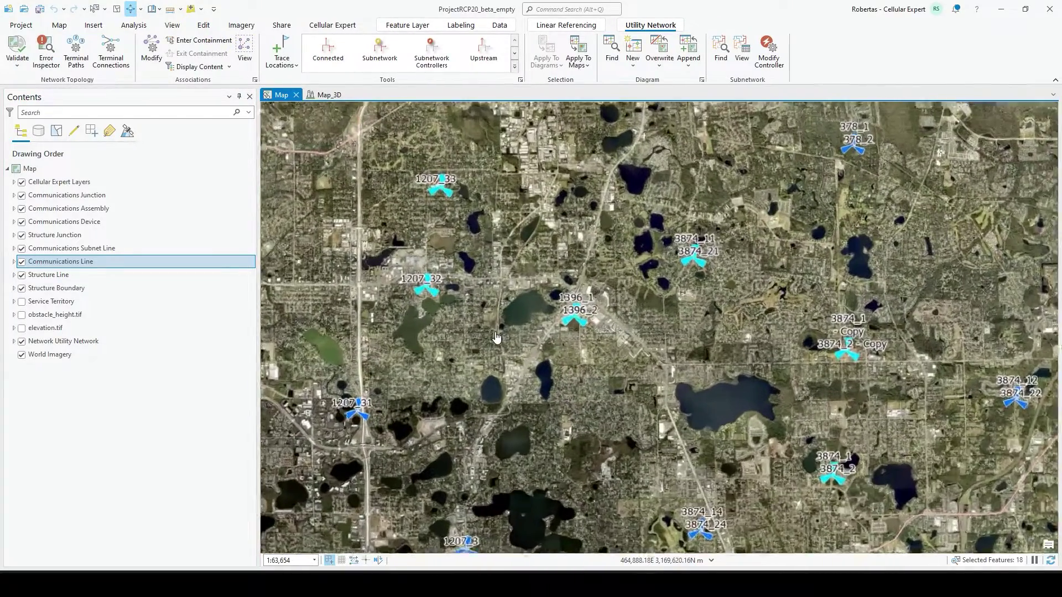
Step: Run an RF Prediction for the selected Broadband 5G cells with the 5G template at 5 m resolution
{"action": "left_click_drag", "start_coordinate": [620, 270], "coordinate": [588, 326]}
{"action": "scroll", "coordinate": [588, 327], "scroll_direction": "up", "scroll_amount": 2}
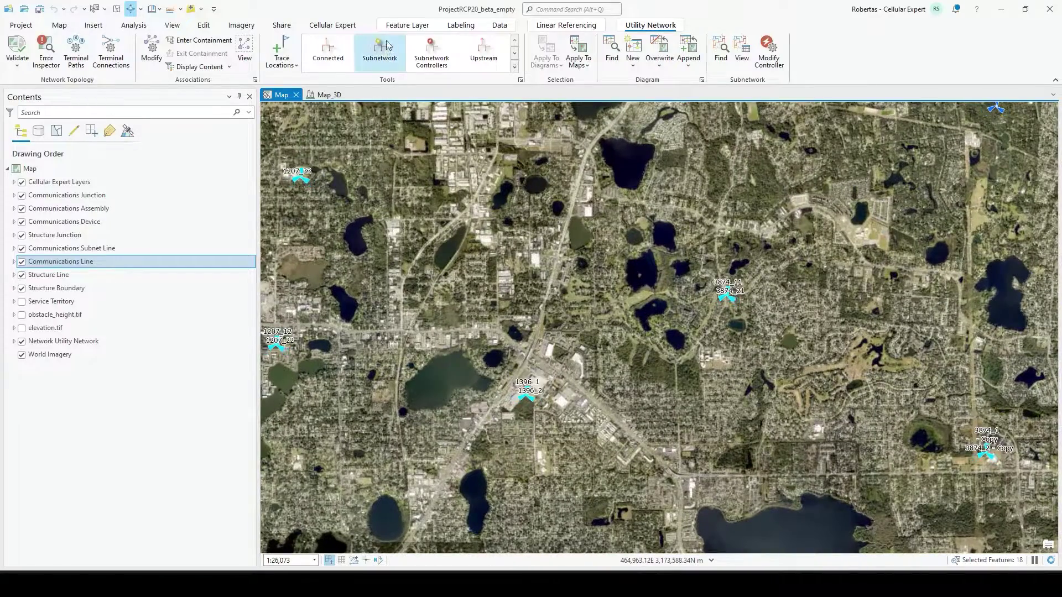
{"action": "left_click", "coordinate": [332, 24]}
{"action": "left_click", "coordinate": [459, 50]}
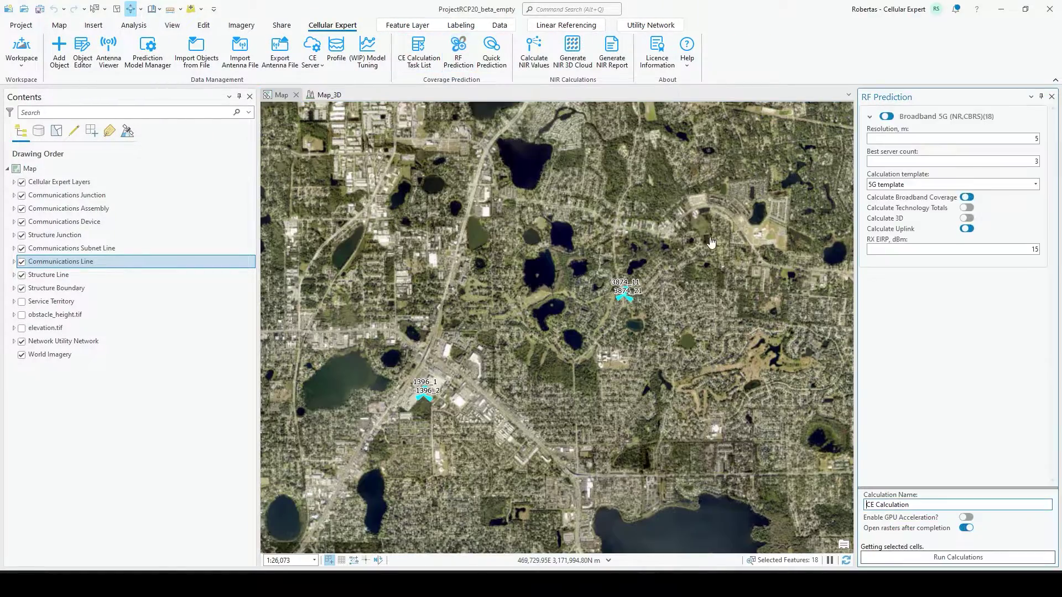
{"action": "left_click", "coordinate": [973, 556]}
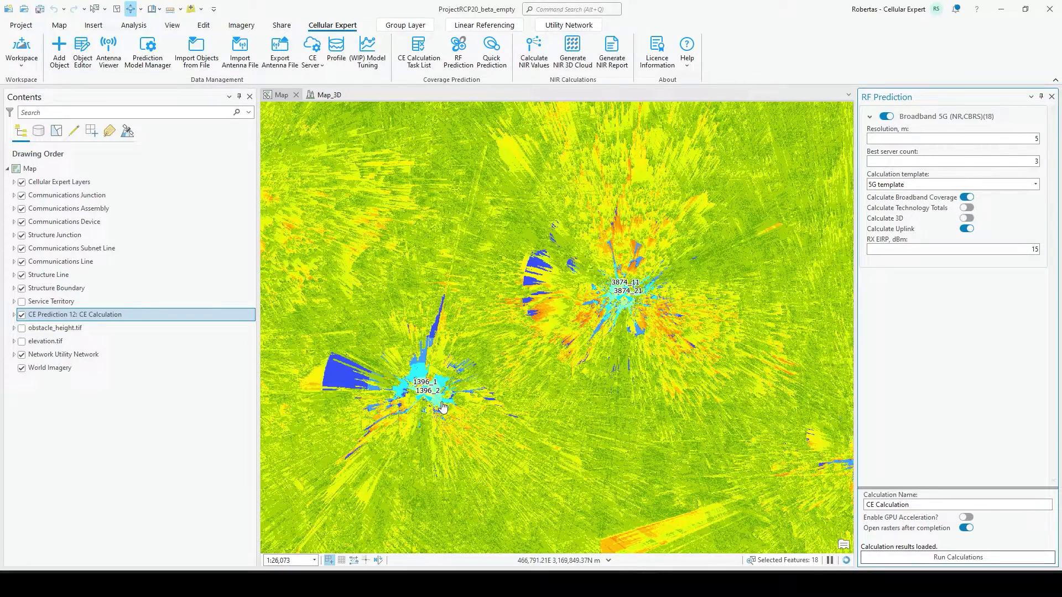
Step: Expand the CBRS 3500 prediction results and leave only the Field Strength 1 layer displayed
{"action": "left_click", "coordinate": [14, 315]}
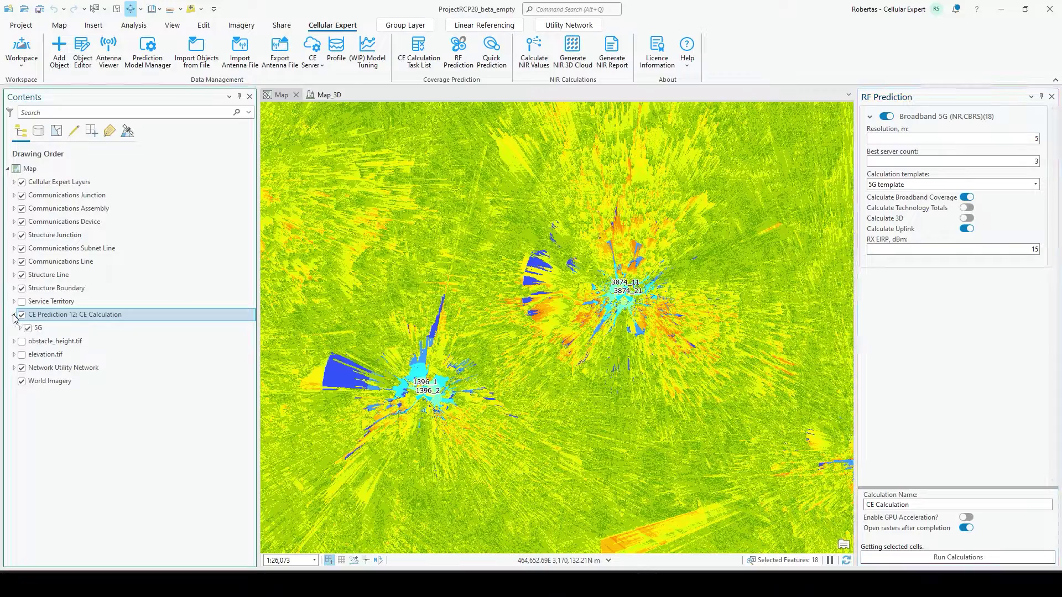
{"action": "left_click", "coordinate": [21, 328]}
{"action": "left_click", "coordinate": [26, 342]}
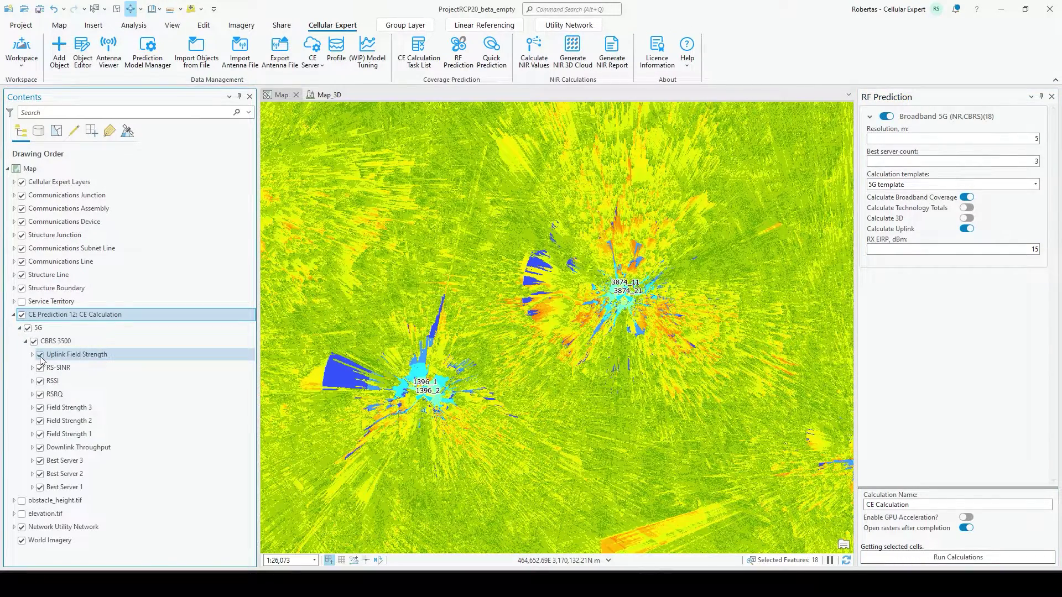
{"action": "left_click", "coordinate": [40, 355], "text": "ctrl"}
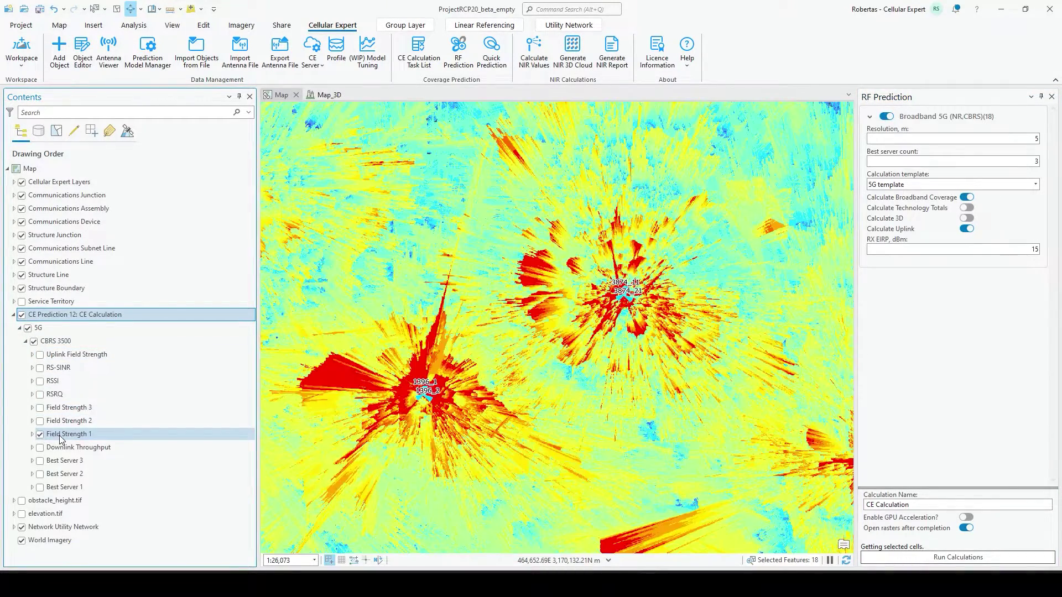
Step: Set the Field Strength 1 layer's transparency to 50% and close the RF Prediction pane
{"action": "left_click", "coordinate": [60, 435]}
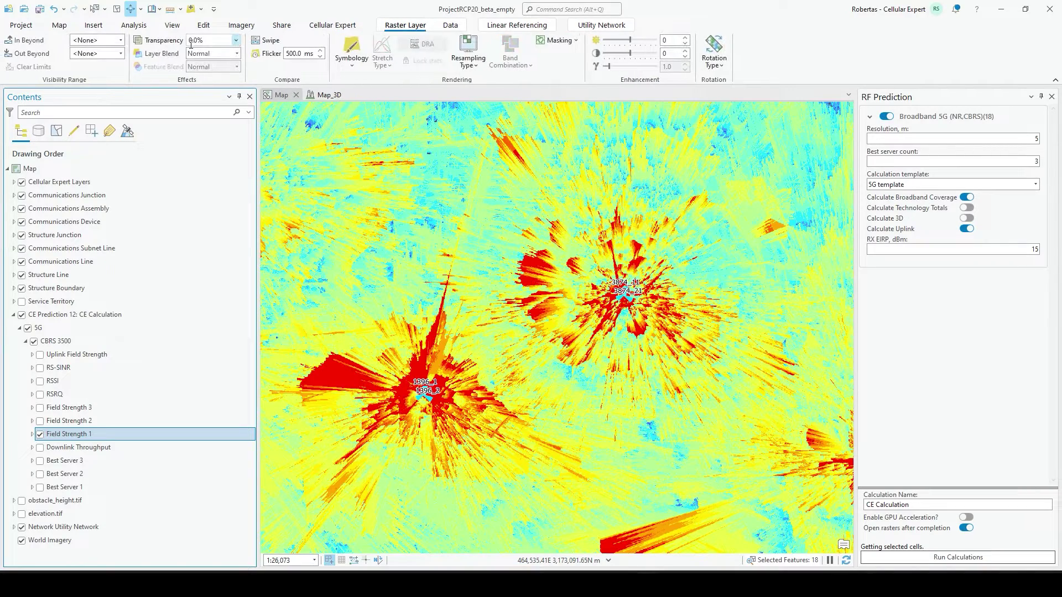
{"action": "left_click", "coordinate": [286, 53]}
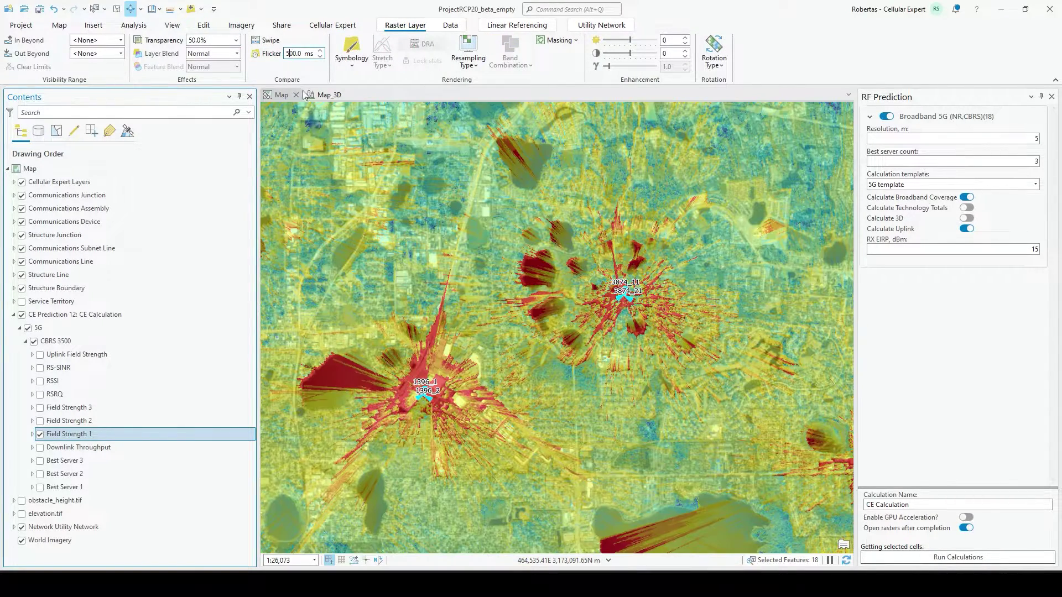
{"action": "left_click", "coordinate": [1054, 98]}
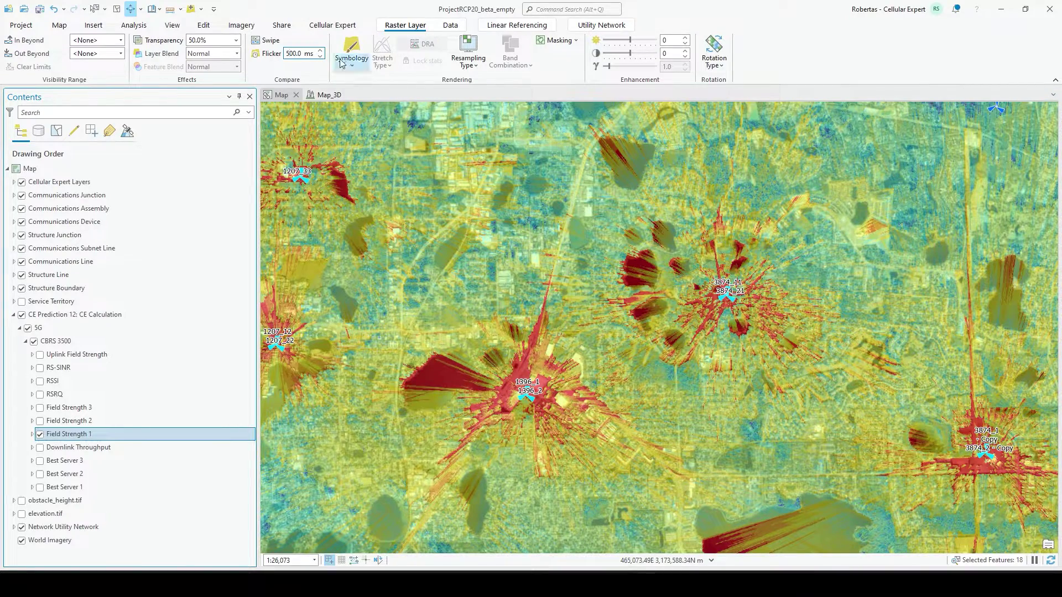
Step: Calculate a radio profile from cell 1396_1 to a receiver point about 900 m to the northeast
{"action": "left_click", "coordinate": [332, 24]}
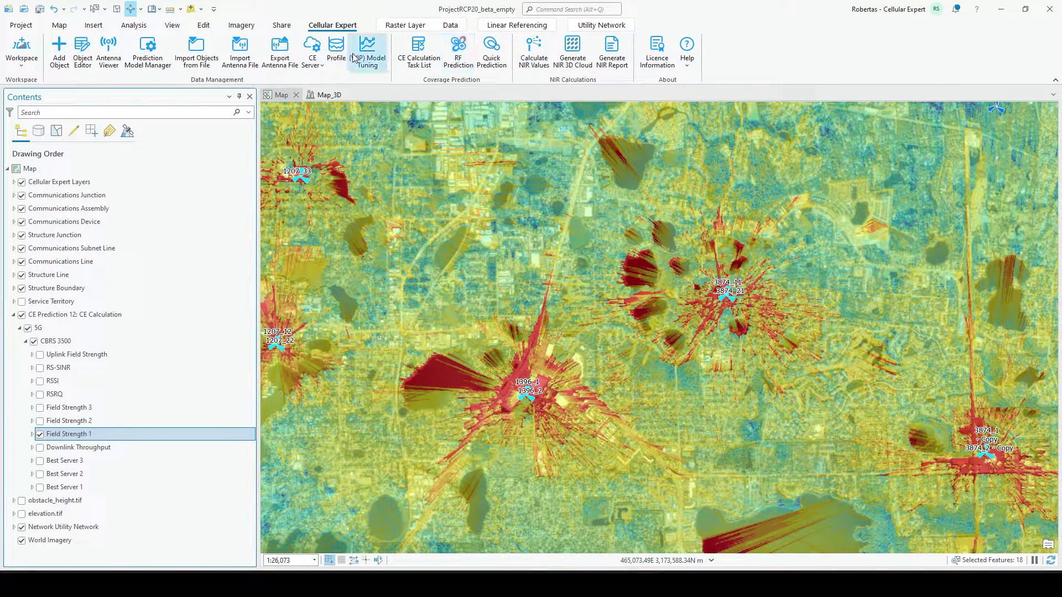
{"action": "left_click", "coordinate": [343, 52]}
{"action": "scroll", "coordinate": [446, 373], "scroll_direction": "up", "scroll_amount": 2}
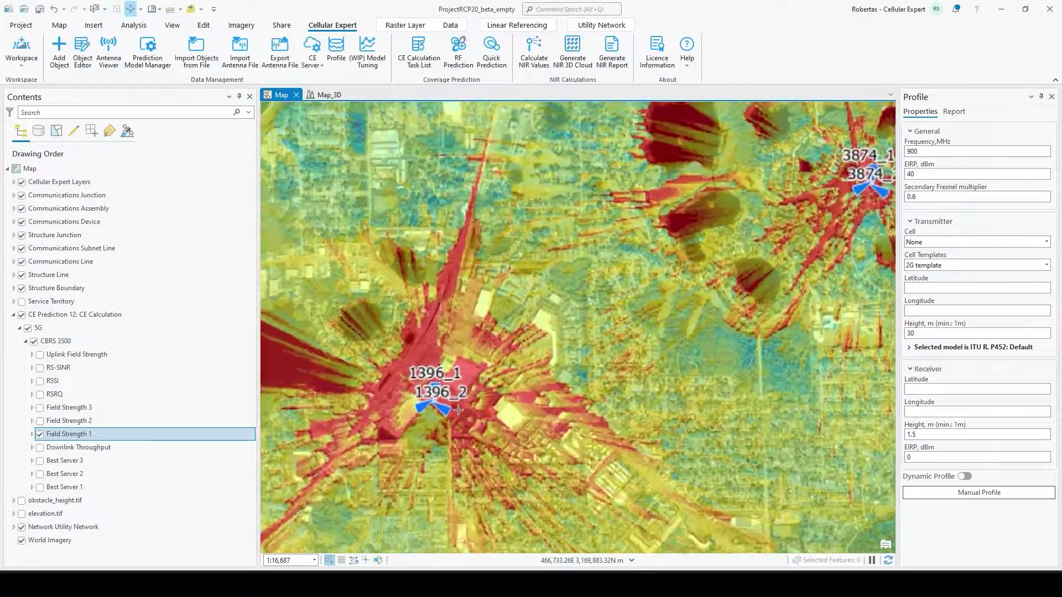
{"action": "scroll", "coordinate": [458, 410], "scroll_direction": "up", "scroll_amount": 3}
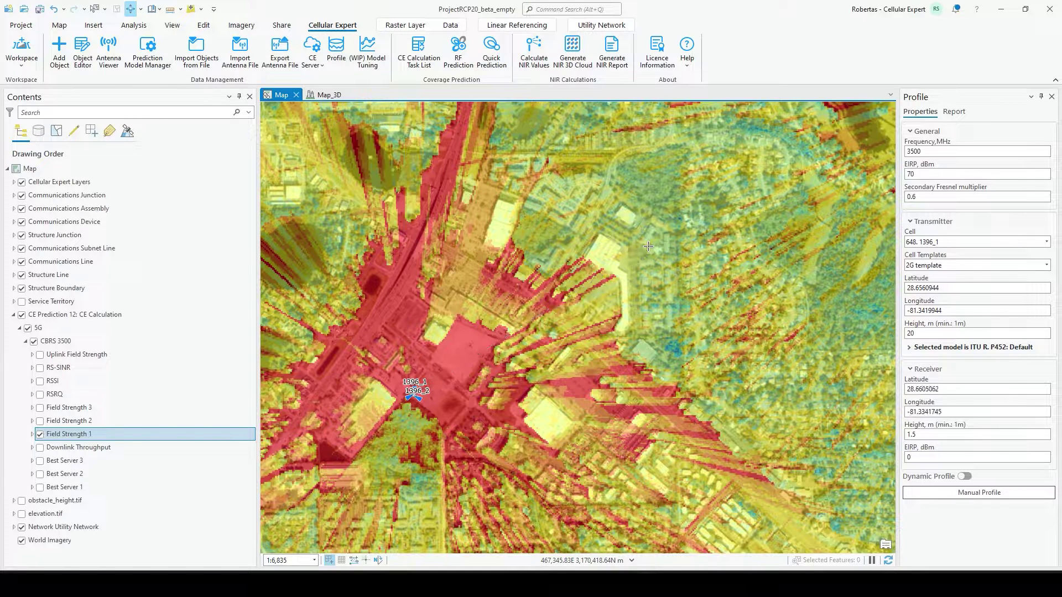
{"action": "left_click", "coordinate": [649, 247]}
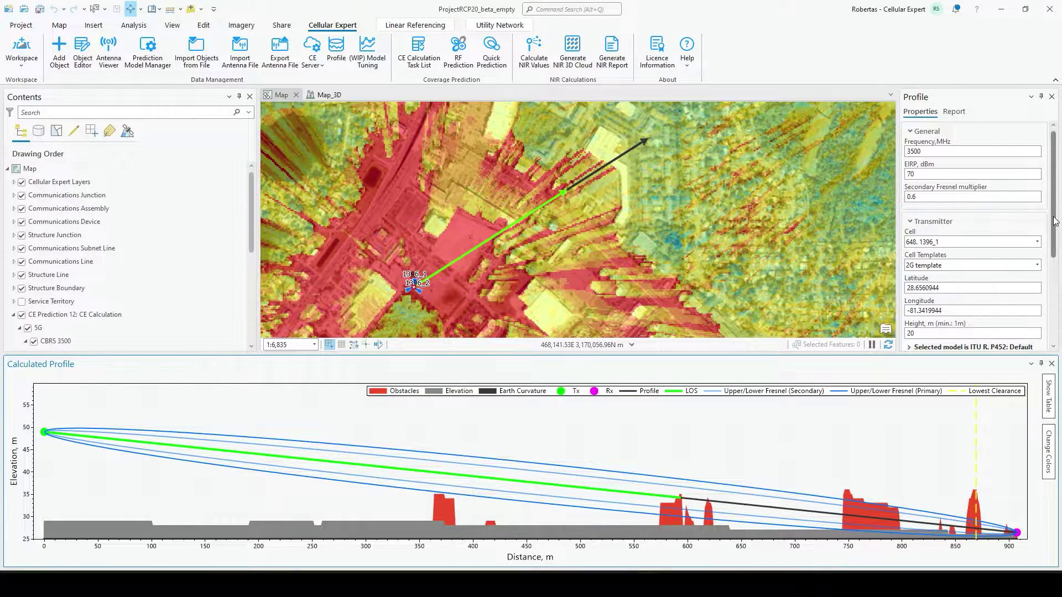
Step: Set the profile receiver's height to 10 m and recalculate the profile manually
{"action": "left_click_drag", "start_coordinate": [1054, 225], "coordinate": [1055, 308]}
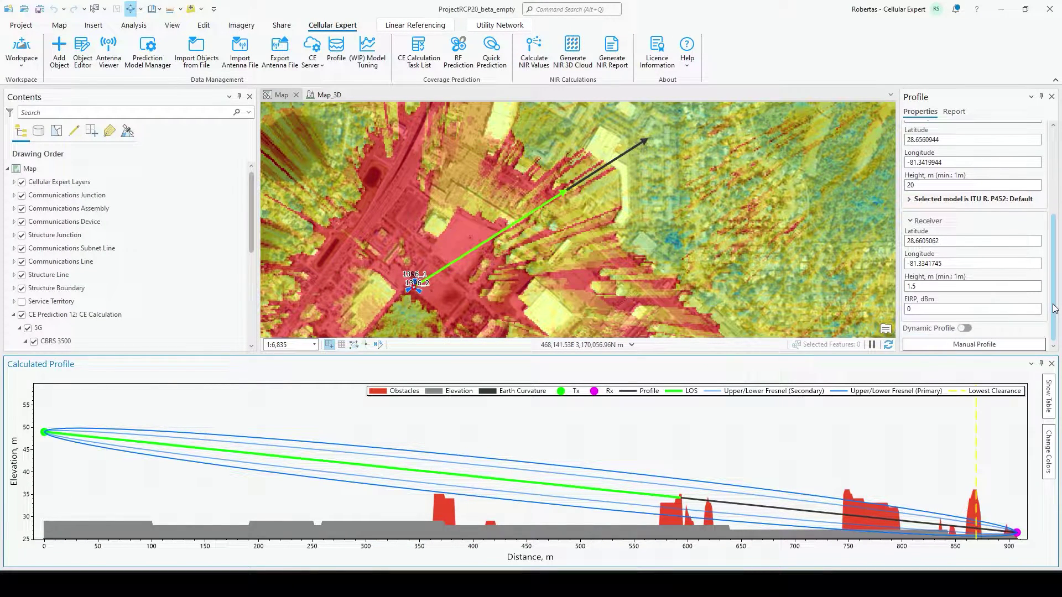
{"action": "left_click", "coordinate": [934, 285]}
{"action": "key", "text": "BackSpace"}
{"action": "key", "text": "BackSpace"}
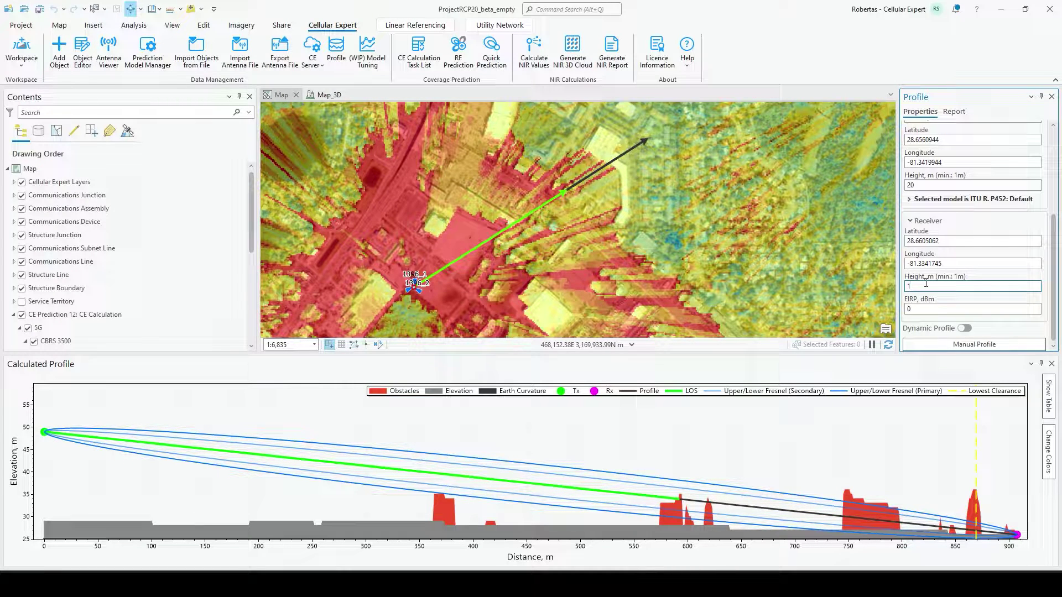
{"action": "type", "text": "0"}
{"action": "left_click", "coordinate": [963, 345]}
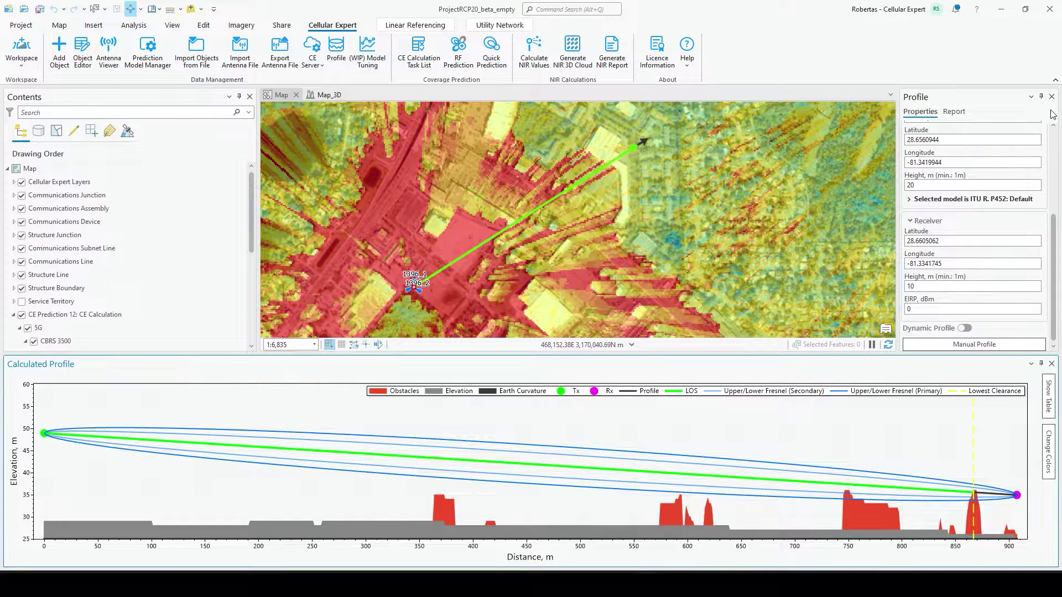
Step: Use Dynamic Profile to place the receiver slightly northwest of its previous point, and close the profile tools
{"action": "left_click", "coordinate": [965, 329]}
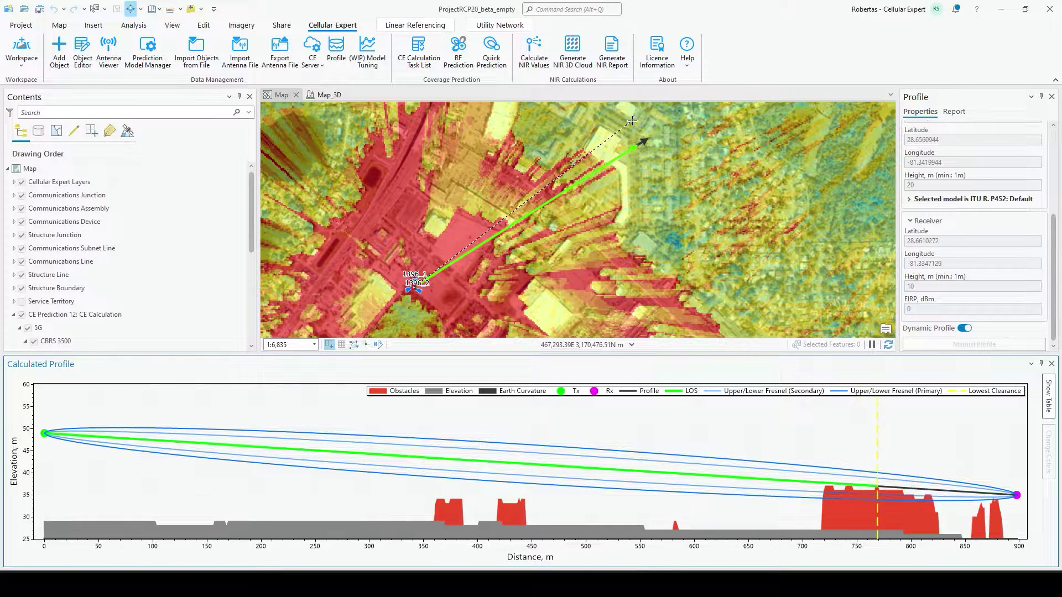
{"action": "left_click", "coordinate": [632, 121]}
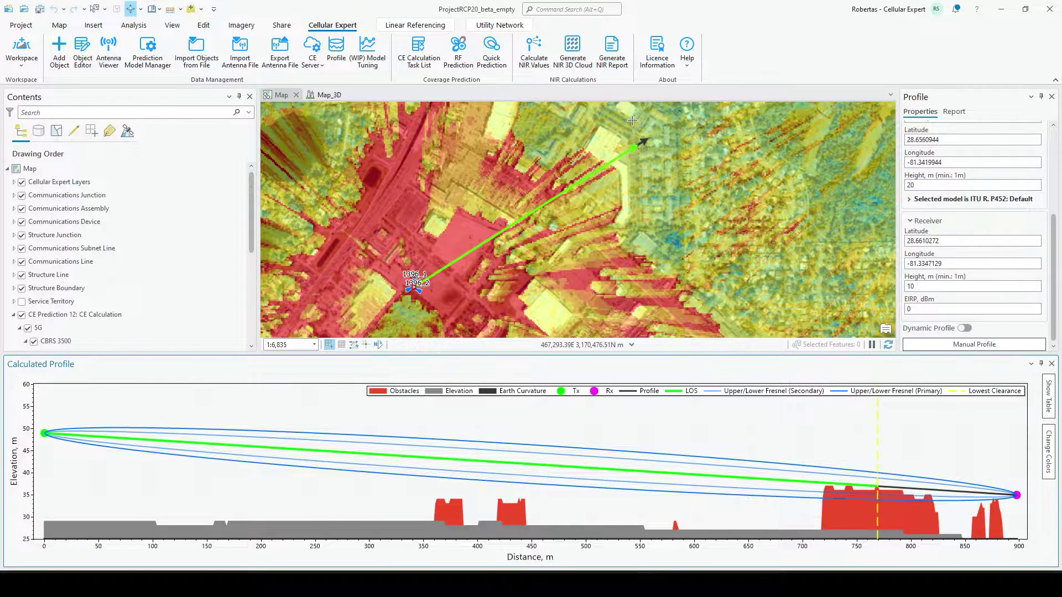
{"action": "left_click", "coordinate": [1051, 97]}
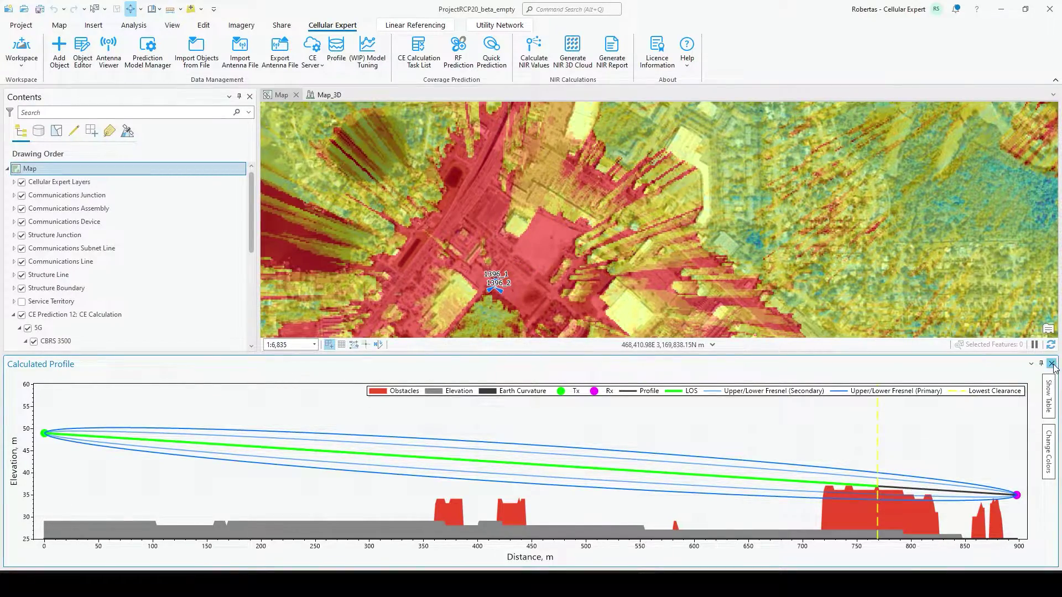
{"action": "left_click", "coordinate": [1052, 363]}
Step: Display Downlink Throughput instead of Field Strength 1 and set its transparency to 60%
{"action": "scroll", "coordinate": [579, 270], "scroll_direction": "down", "scroll_amount": 3}
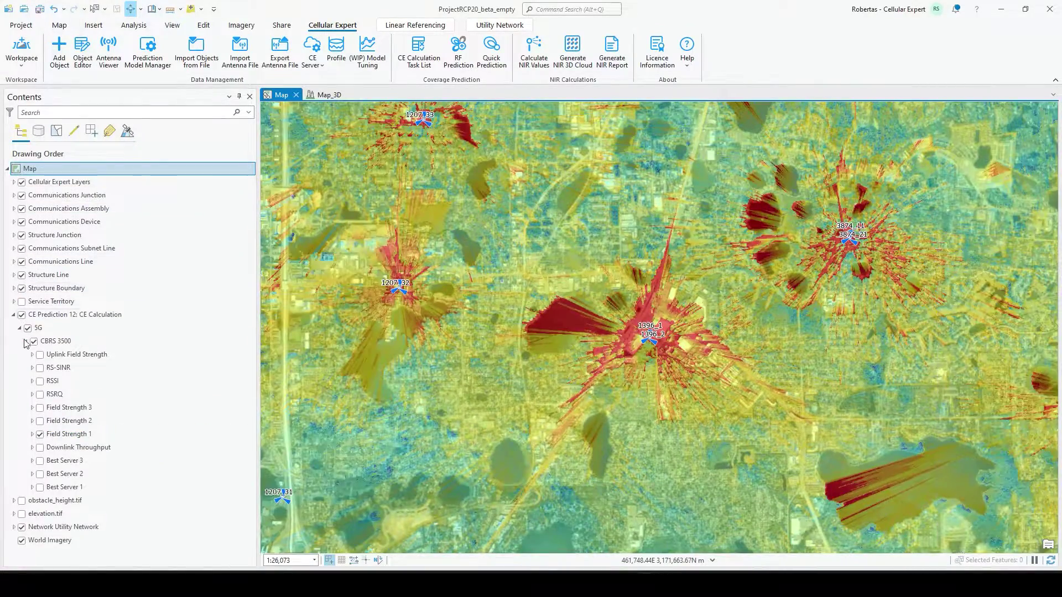
{"action": "left_click", "coordinate": [40, 435]}
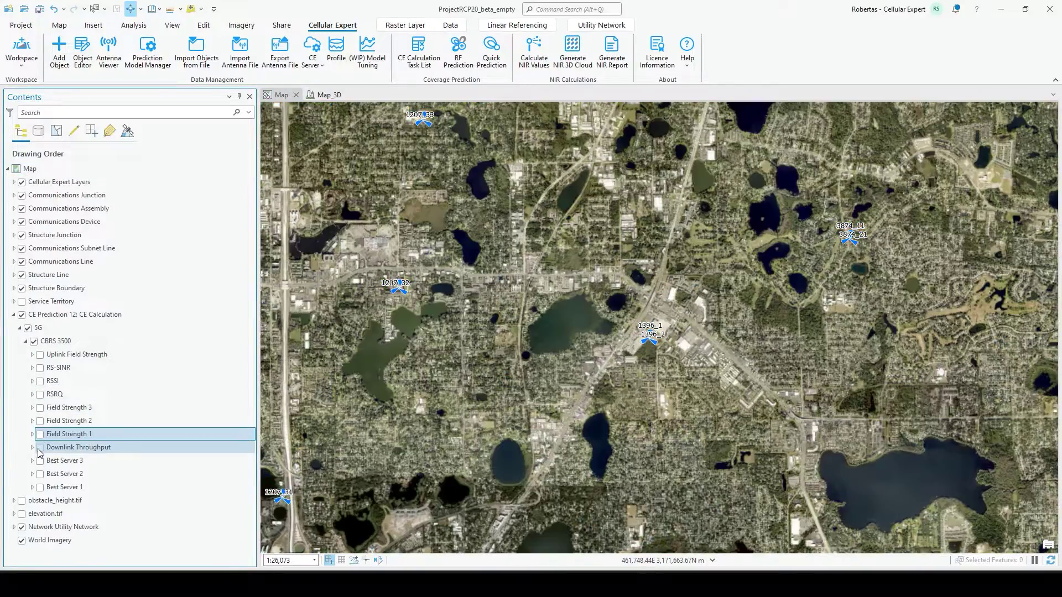
{"action": "left_click", "coordinate": [40, 447]}
{"action": "left_click", "coordinate": [405, 24]}
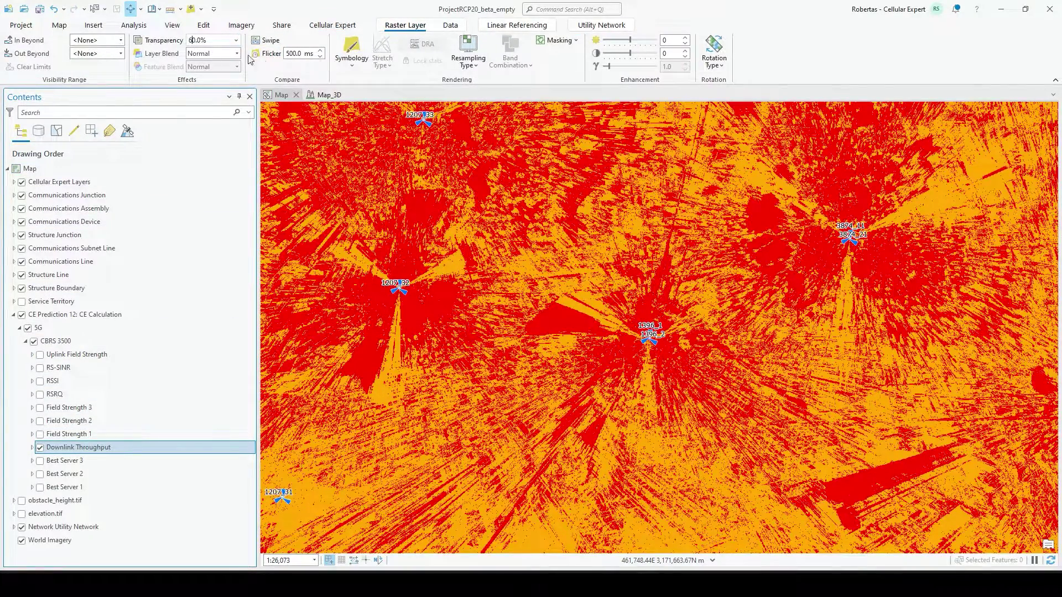
{"action": "left_click", "coordinate": [290, 54]}
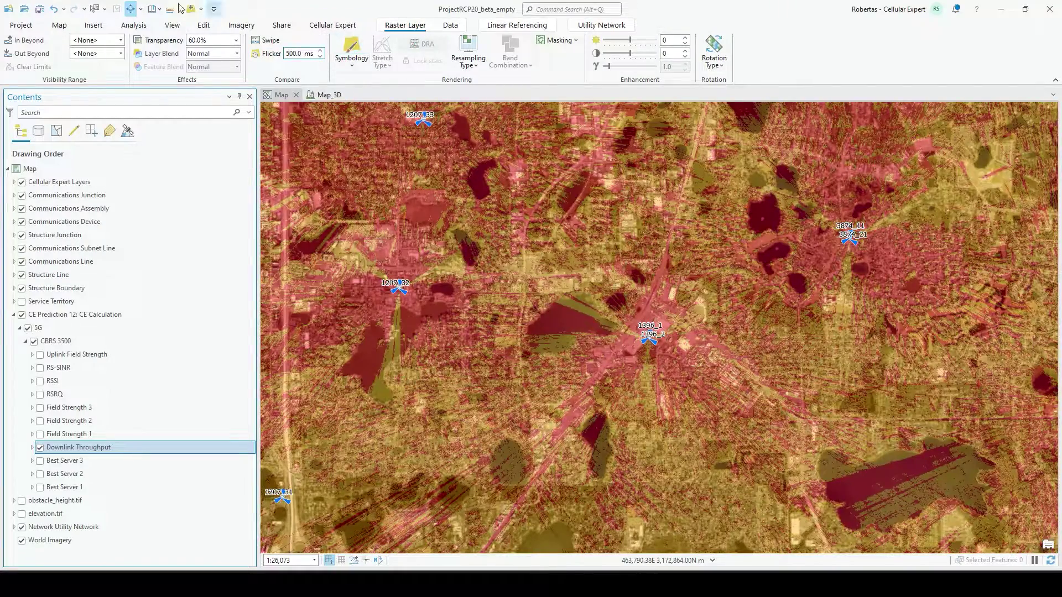
Step: Query the Downlink Throughput values at points around site 1396 and close the results
{"action": "left_click", "coordinate": [649, 383]}
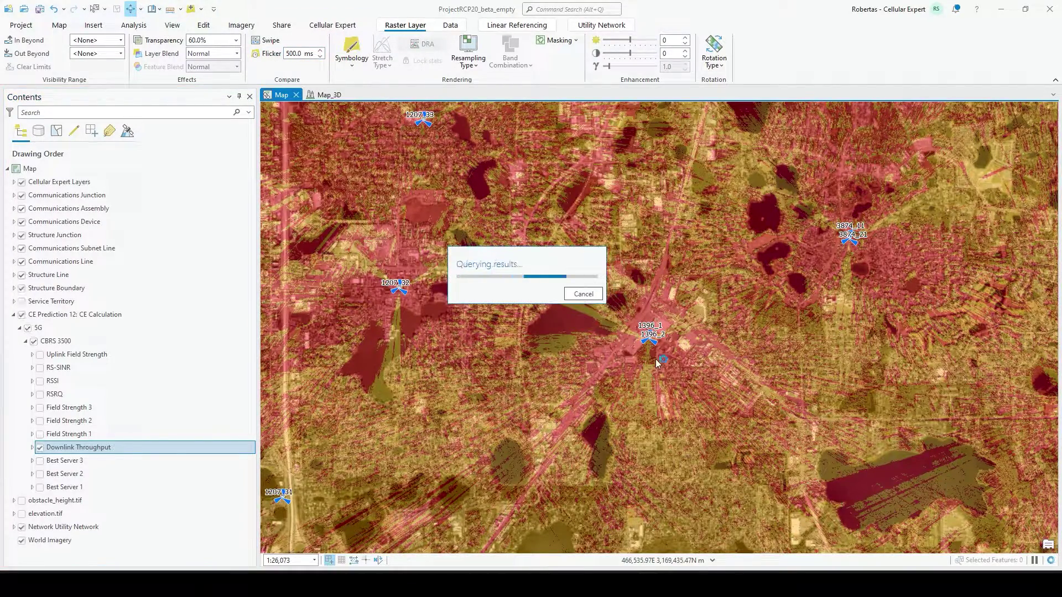
{"action": "scroll", "coordinate": [655, 360], "scroll_direction": "up", "scroll_amount": 3}
{"action": "left_click", "coordinate": [498, 222]}
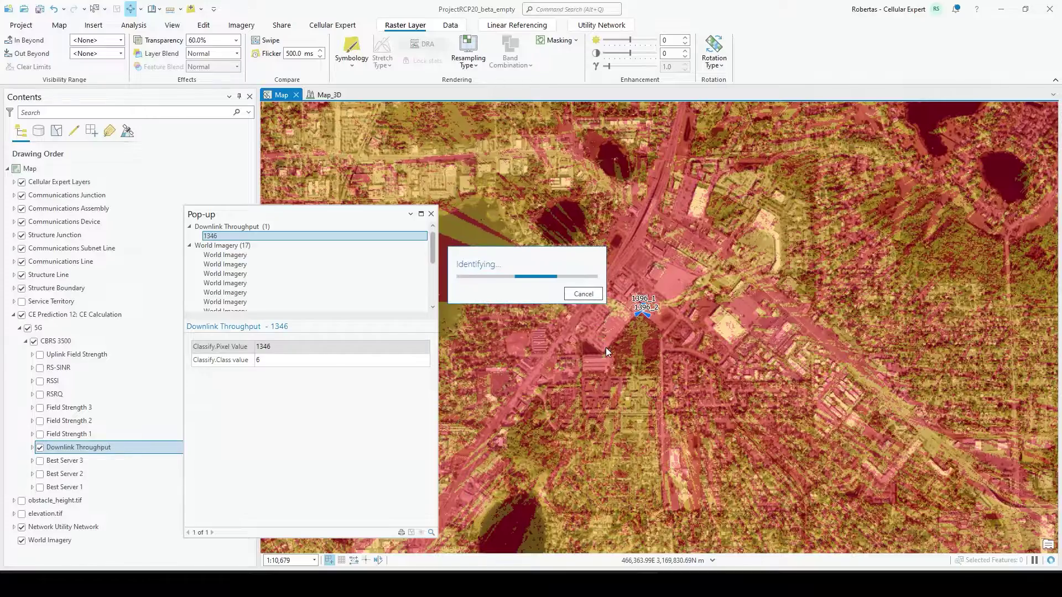
{"action": "left_click", "coordinate": [582, 294]}
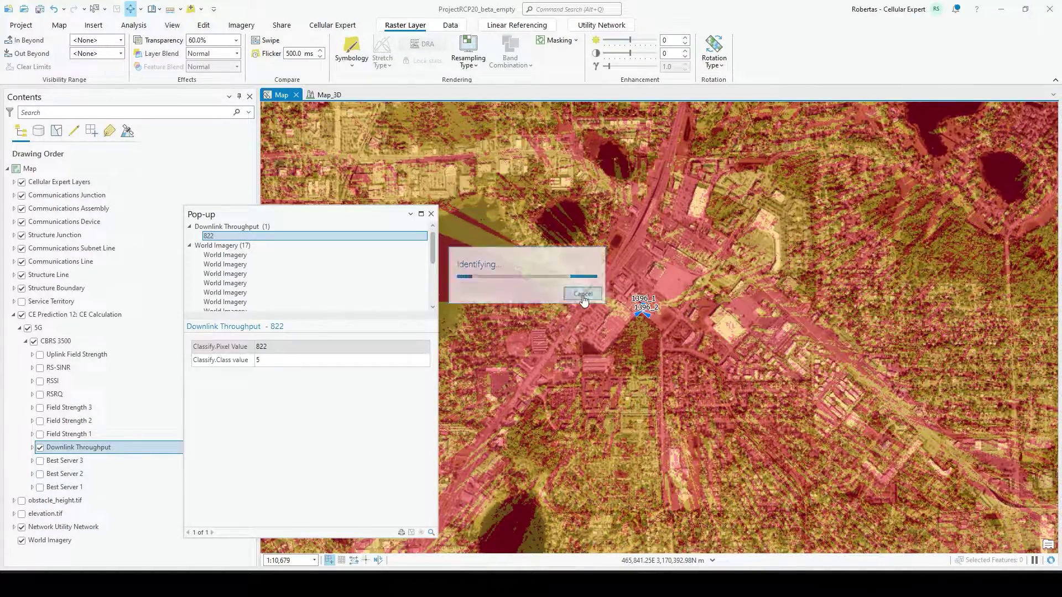
{"action": "scroll", "coordinate": [582, 294], "scroll_direction": "down", "scroll_amount": 3}
{"action": "left_click", "coordinate": [431, 214]}
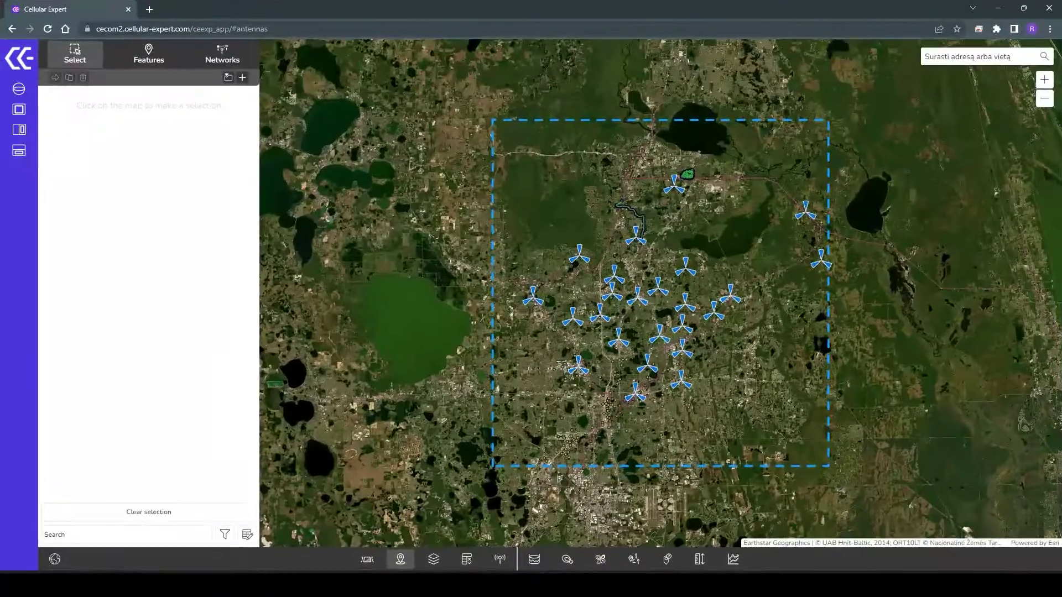
Step: Review the parameters of cell 1207_22 in the cell editor and close it without changes
{"action": "left_click_drag", "start_coordinate": [606, 320], "coordinate": [564, 328]}
{"action": "scroll", "coordinate": [568, 327], "scroll_direction": "up", "scroll_amount": 1}
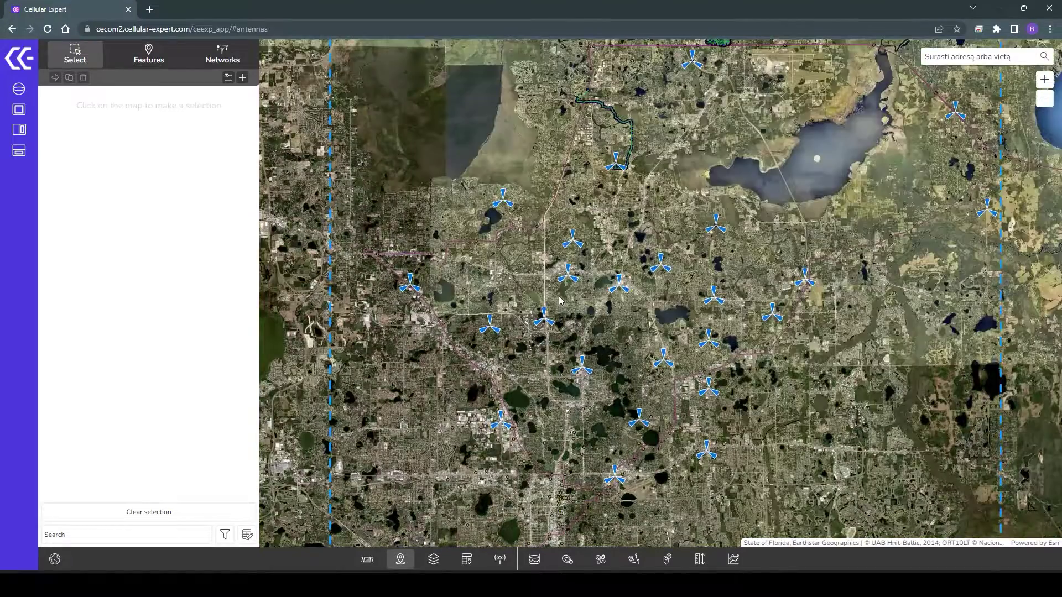
{"action": "left_click", "coordinate": [572, 285]}
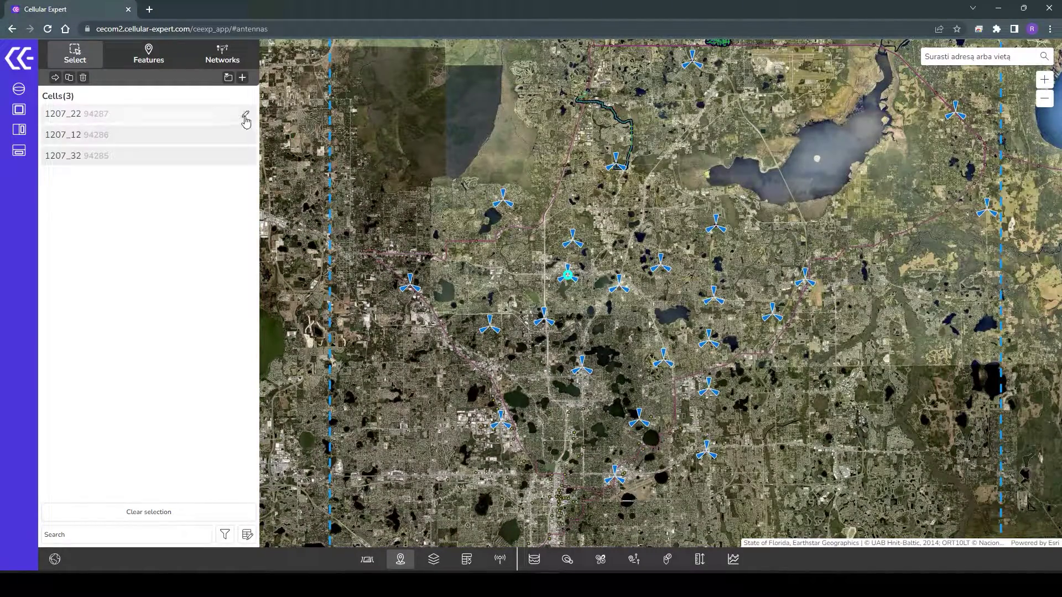
{"action": "left_click", "coordinate": [245, 114]}
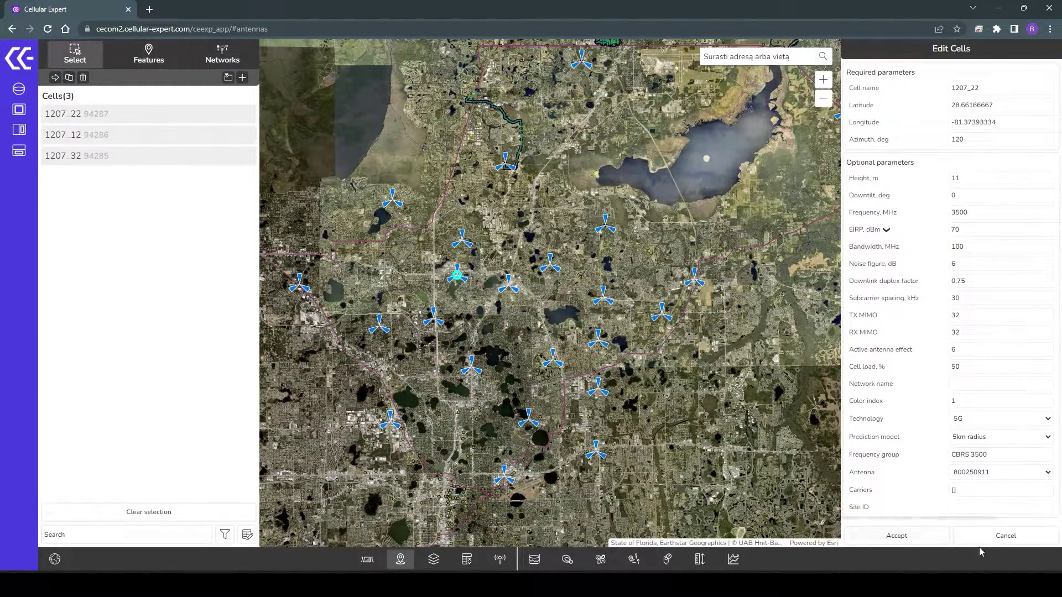
{"action": "left_click", "coordinate": [1004, 537]}
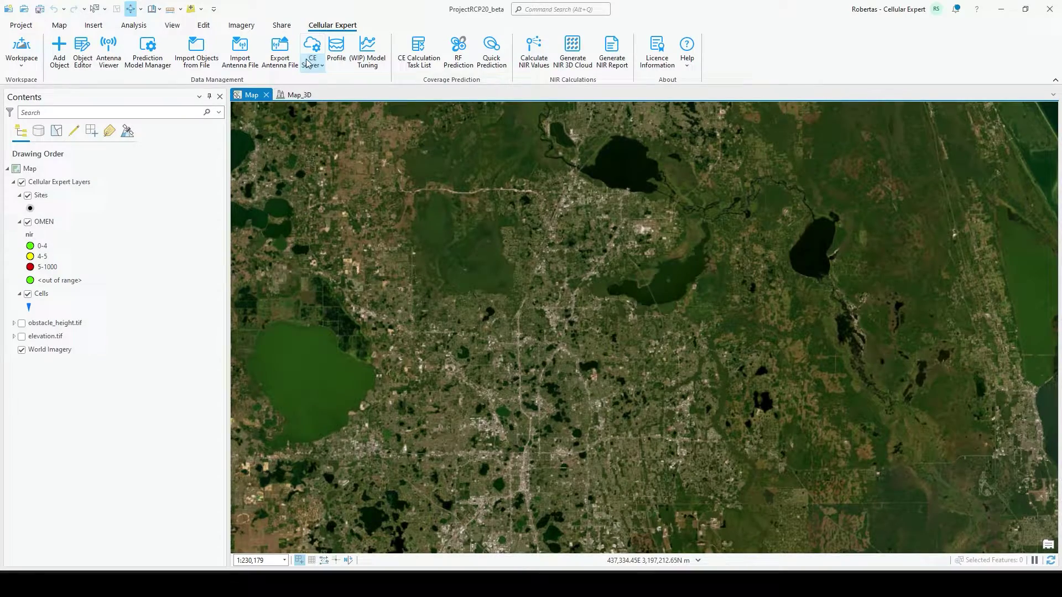
Step: Switch to ArcGIS Pro, connect to the CE Server, and save Orlando as the connected workspace
{"action": "left_click", "coordinate": [309, 62]}
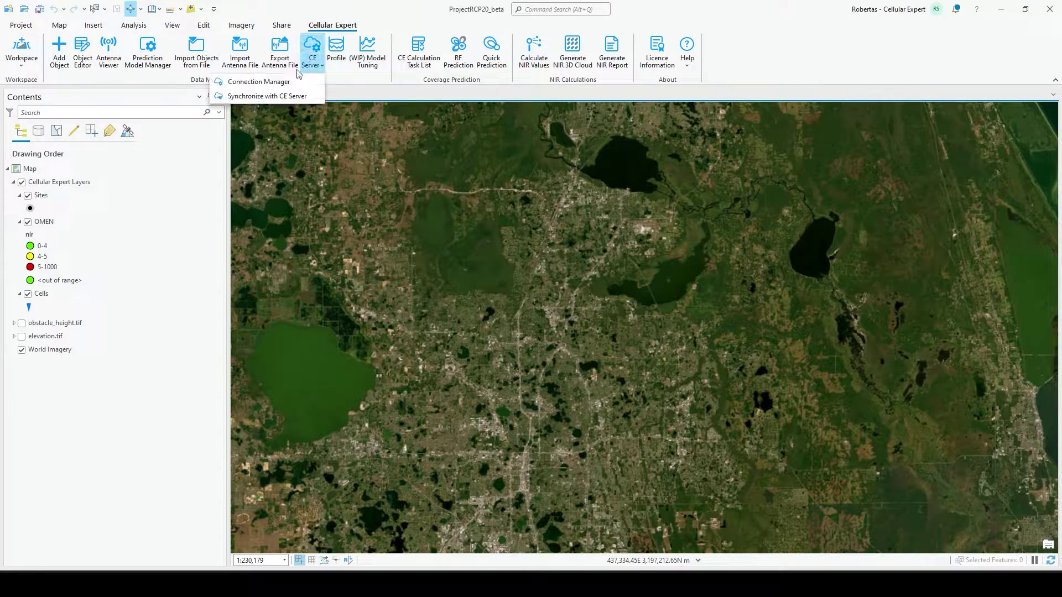
{"action": "left_click", "coordinate": [271, 83]}
{"action": "left_click", "coordinate": [75, 307]}
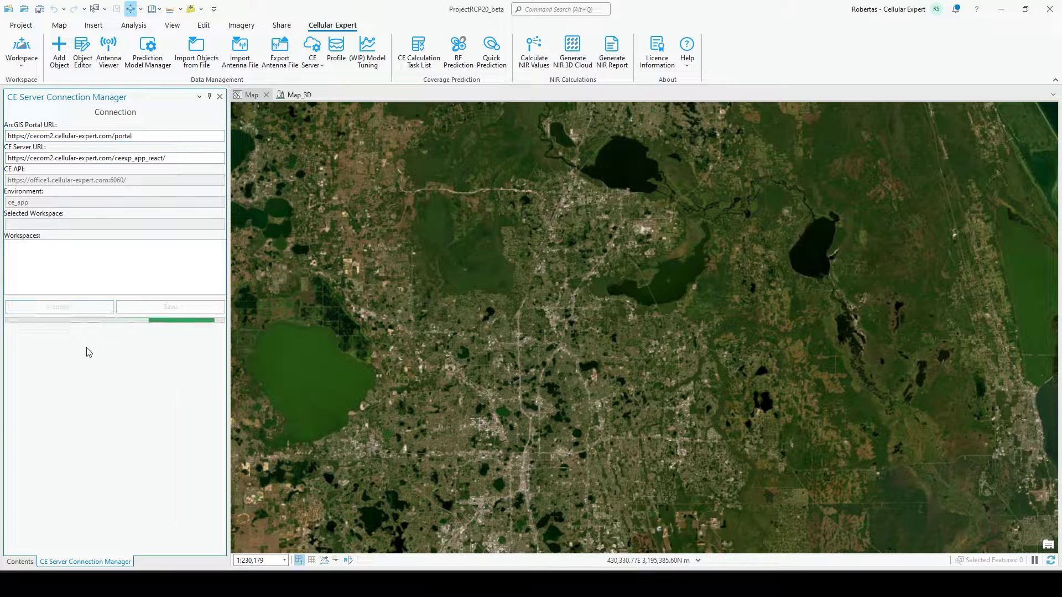
{"action": "scroll", "coordinate": [152, 279], "scroll_direction": "down", "scroll_amount": 2}
{"action": "scroll", "coordinate": [152, 279], "scroll_direction": "down", "scroll_amount": 5}
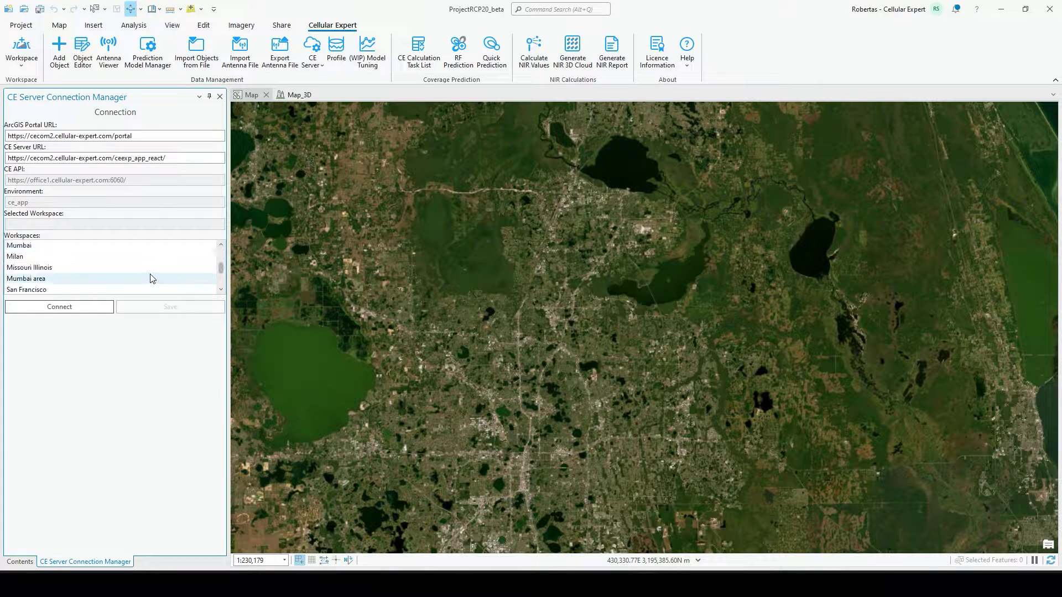
{"action": "scroll", "coordinate": [81, 276], "scroll_direction": "up", "scroll_amount": 2}
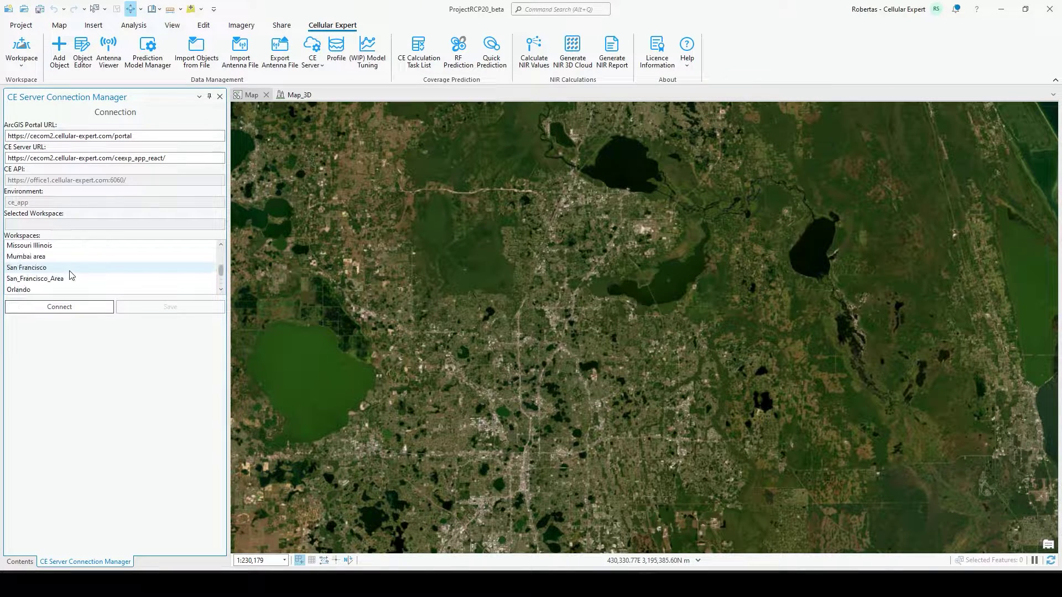
{"action": "left_click", "coordinate": [61, 278]}
{"action": "left_click", "coordinate": [163, 308]}
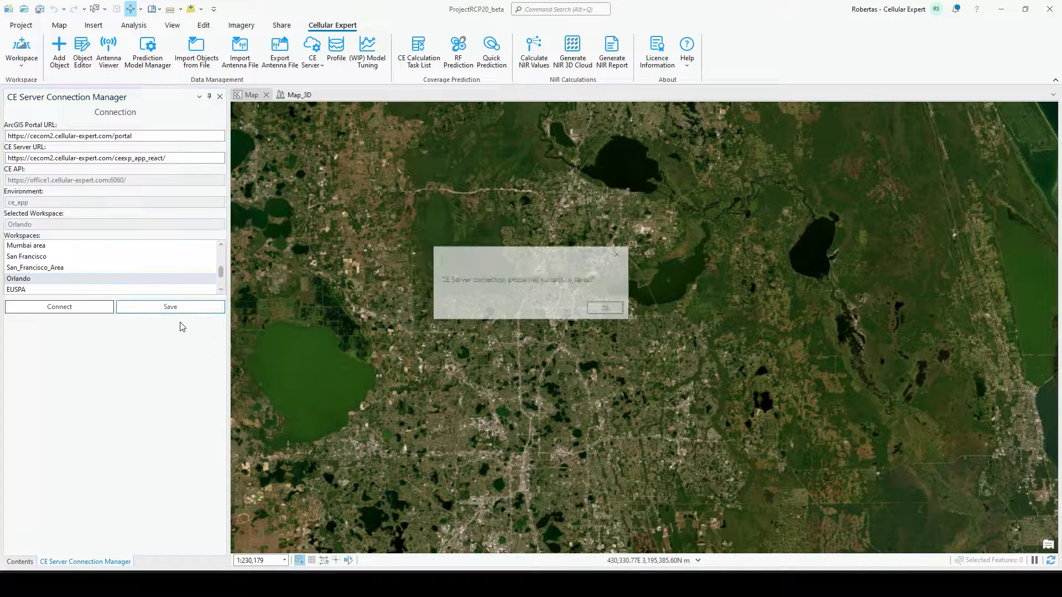
{"action": "left_click", "coordinate": [610, 309]}
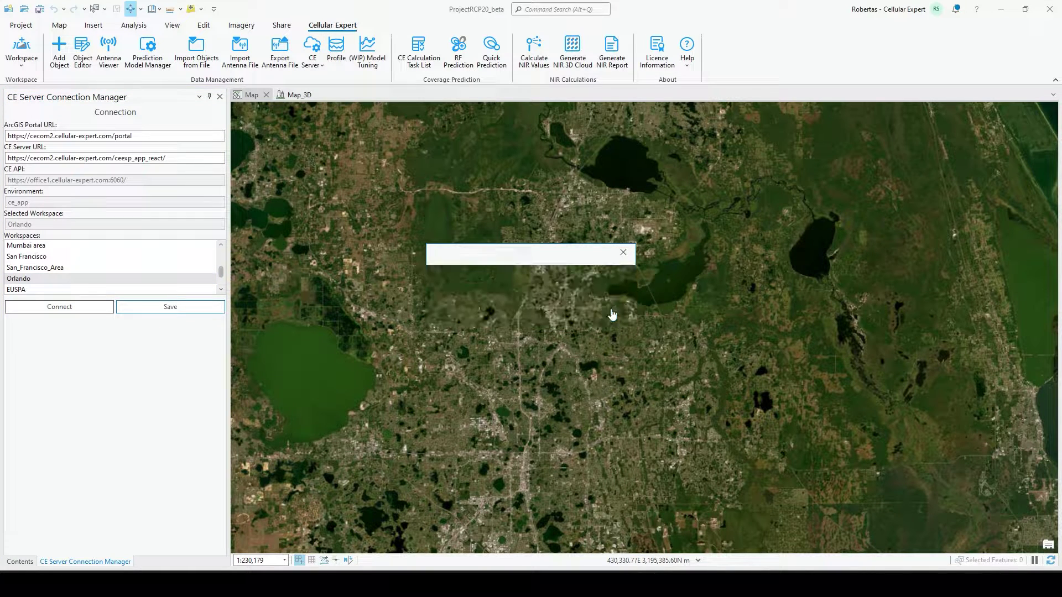
{"action": "left_click", "coordinate": [220, 97]}
Step: Synchronize with the CE Server by downloading its list of cells and saving them to the project
{"action": "left_click", "coordinate": [314, 68]}
{"action": "left_click", "coordinate": [280, 95]}
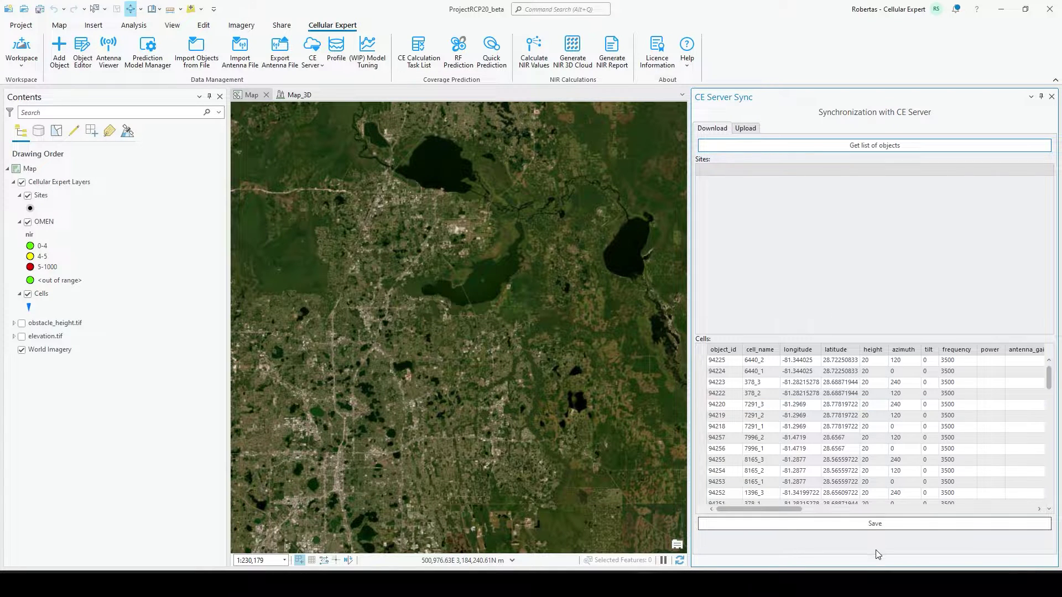
{"action": "left_click", "coordinate": [879, 524]}
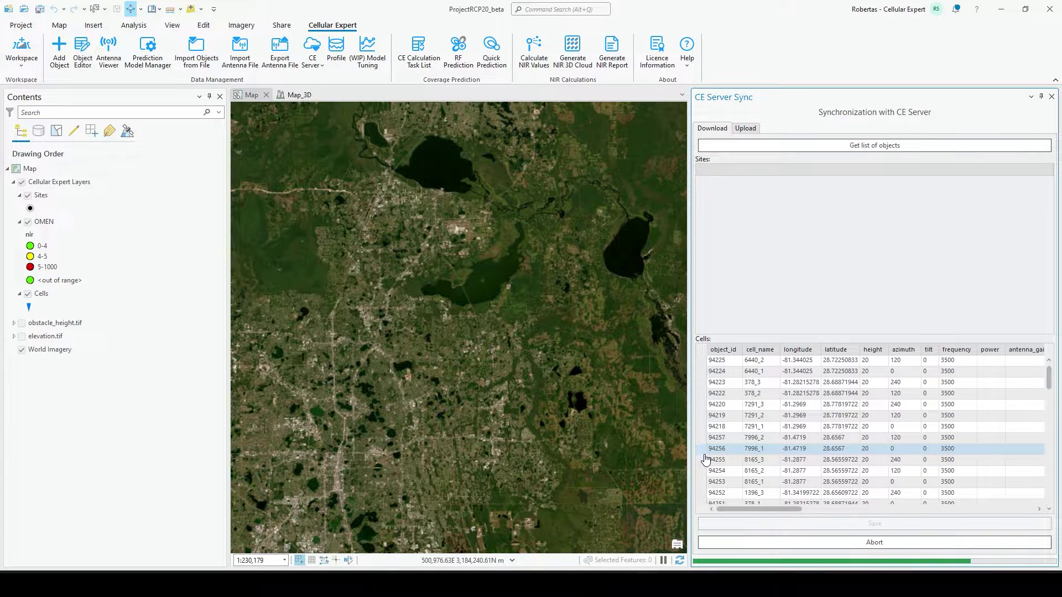
{"action": "left_click", "coordinate": [614, 309]}
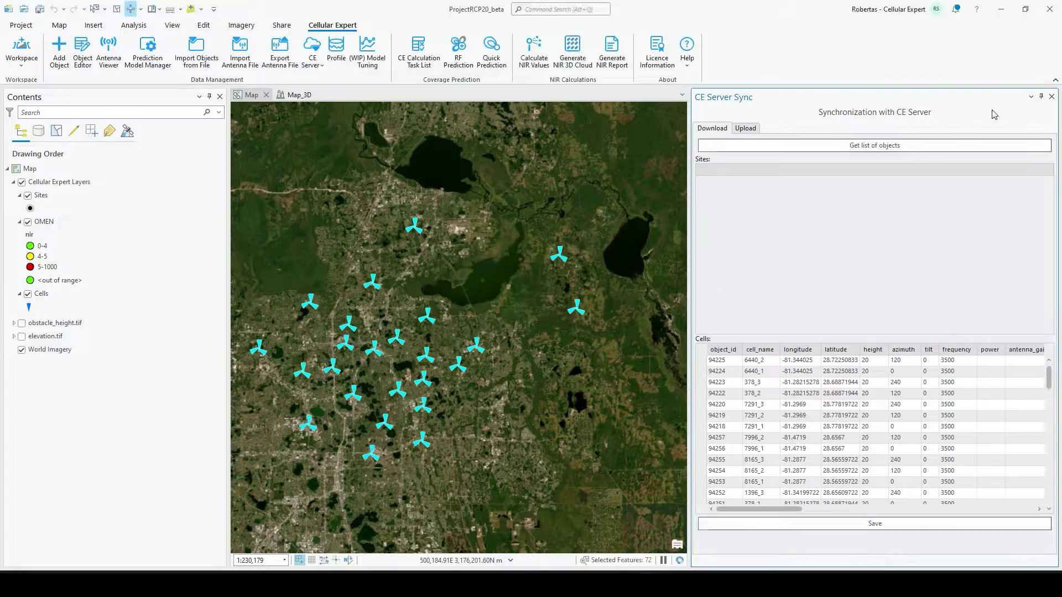
{"action": "left_click", "coordinate": [1053, 97]}
Step: Select the cells of site 1396 on the map and load them into the Object Editor
{"action": "scroll", "coordinate": [577, 362], "scroll_direction": "up", "scroll_amount": 5}
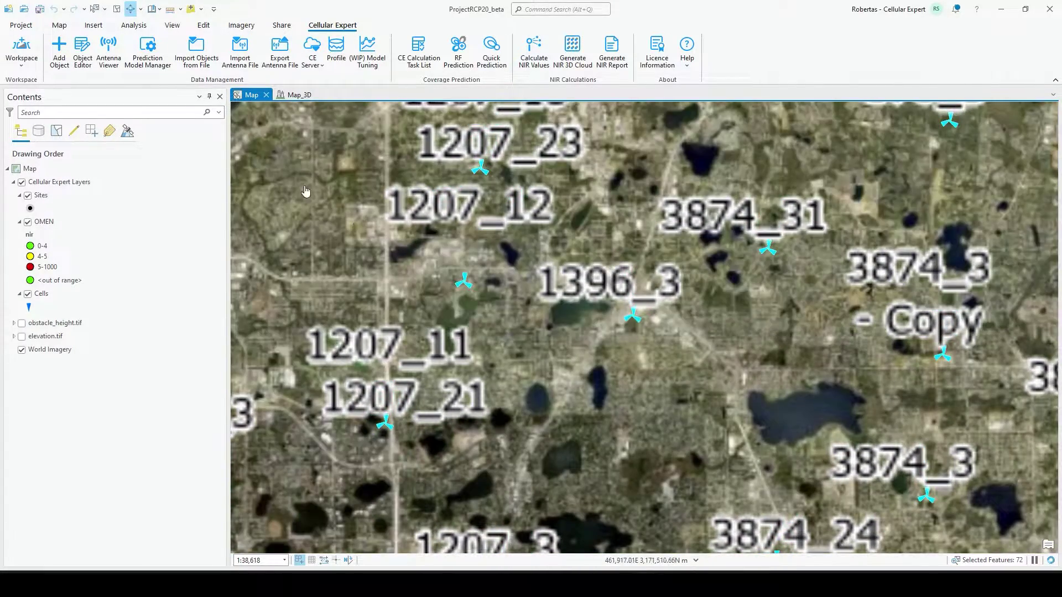
{"action": "left_click", "coordinate": [281, 25]}
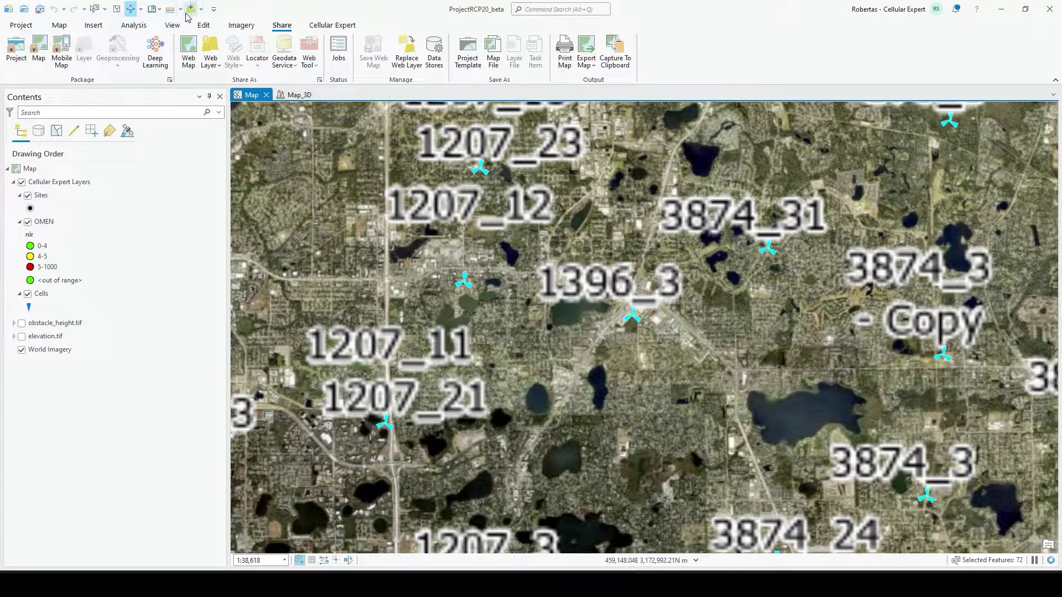
{"action": "left_click", "coordinate": [313, 27]}
{"action": "left_click", "coordinate": [82, 50]}
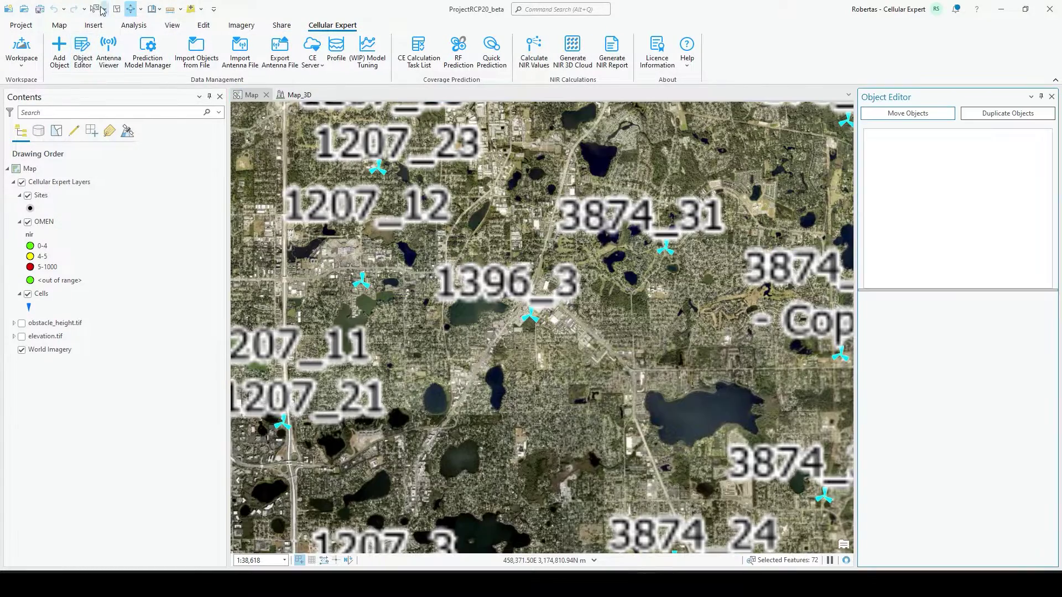
{"action": "left_click_drag", "start_coordinate": [479, 274], "coordinate": [612, 366]}
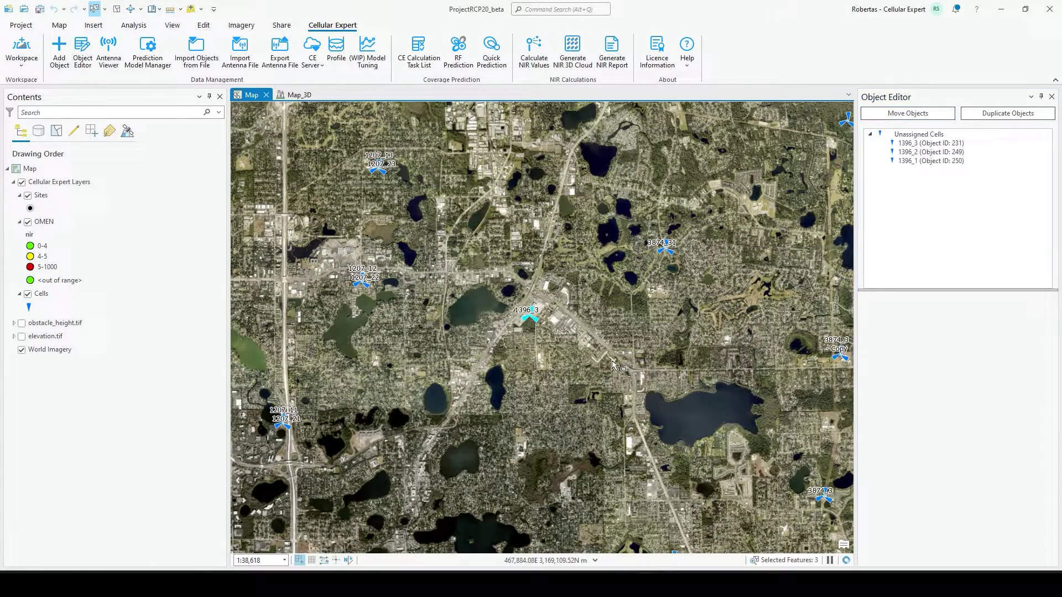
Step: Examine the location, height, azimuth and technology properties of cell 1396_3
{"action": "left_click", "coordinate": [932, 143]}
{"action": "left_click_drag", "start_coordinate": [1058, 387], "coordinate": [1058, 464]}
{"action": "left_click", "coordinate": [984, 526]}
{"action": "scroll", "coordinate": [1006, 509], "scroll_direction": "down", "scroll_amount": 5}
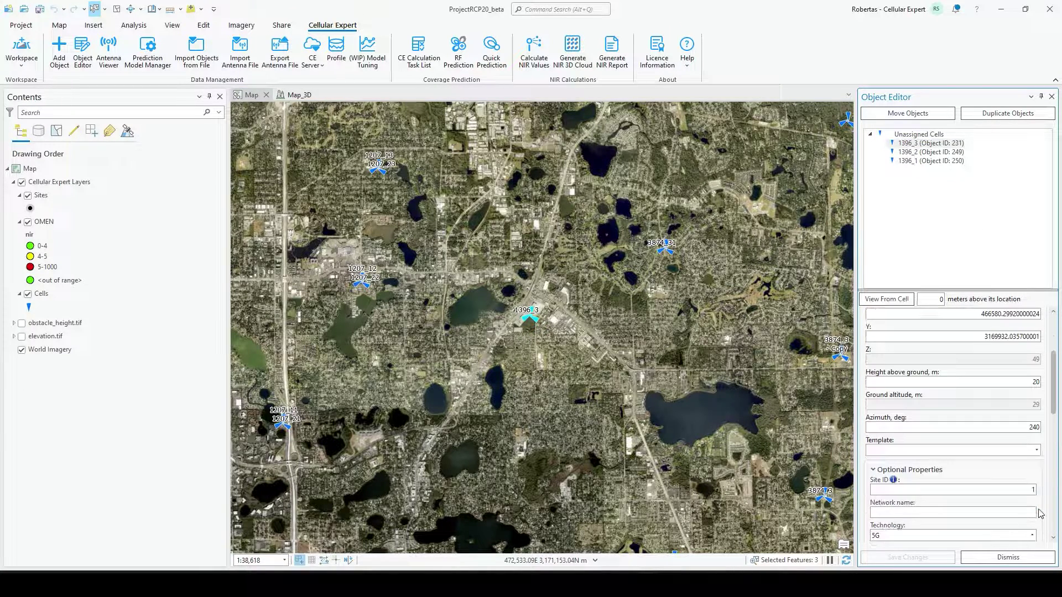
Step: View cell 1396_3's selected antenna pattern, look through the antenna list, and close the Antenna Viewer
{"action": "left_click", "coordinate": [964, 449]}
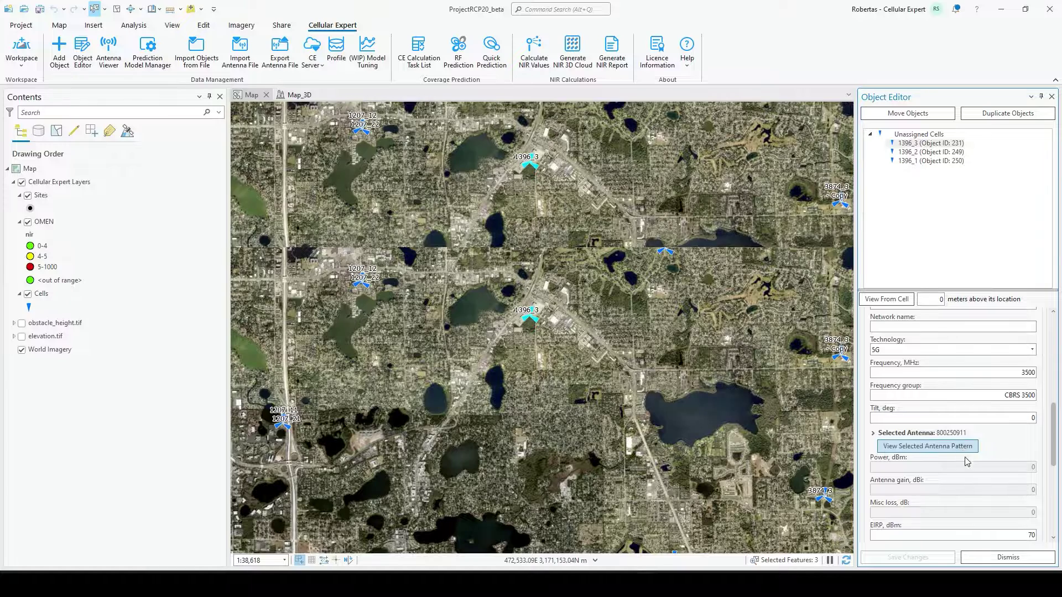
{"action": "left_click", "coordinate": [61, 370]}
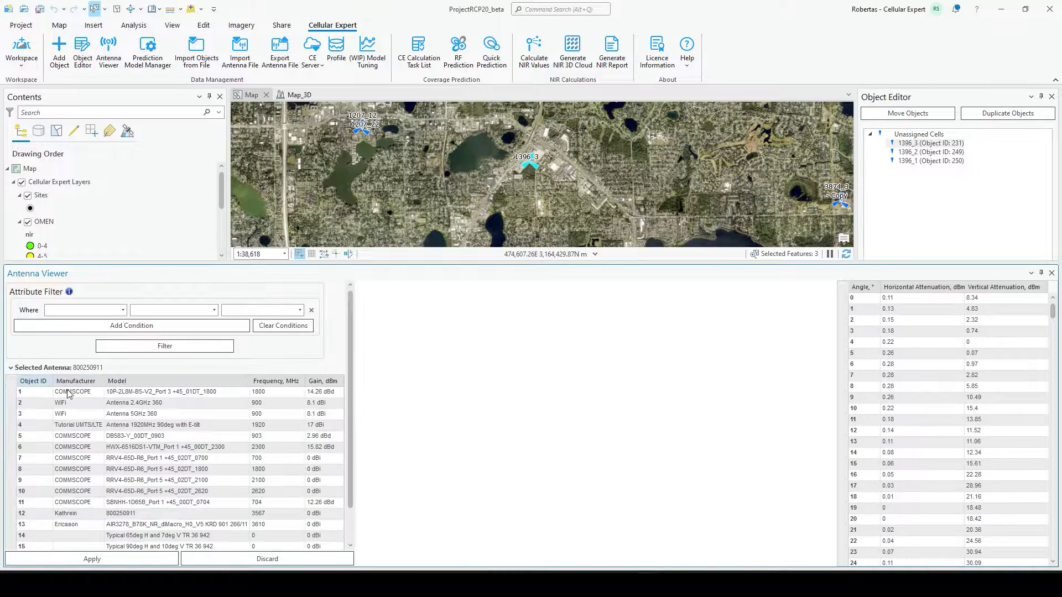
{"action": "scroll", "coordinate": [352, 418], "scroll_direction": "down", "scroll_amount": 1}
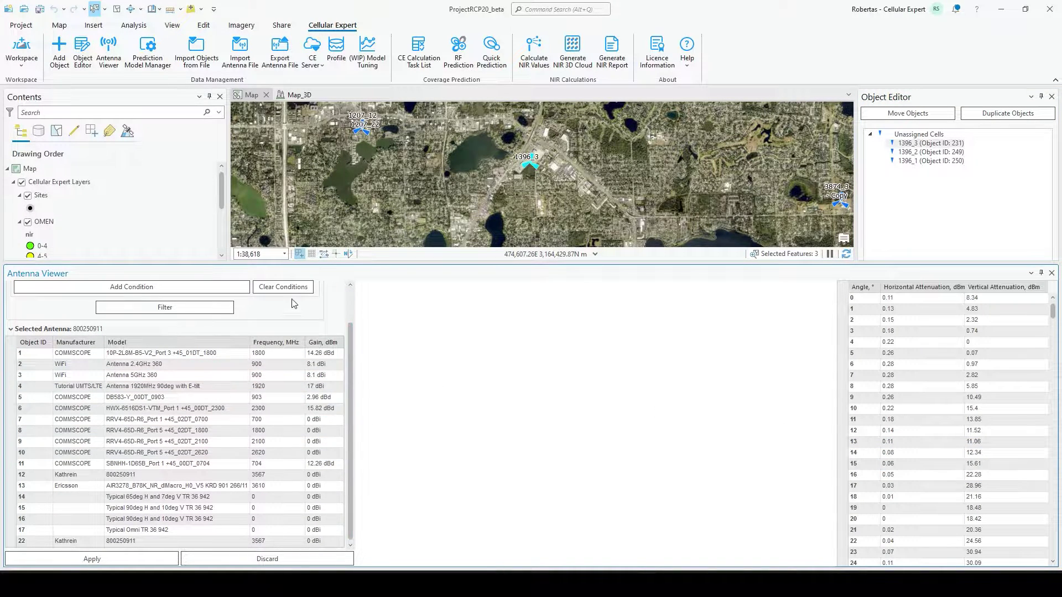
{"action": "left_click", "coordinate": [1052, 273]}
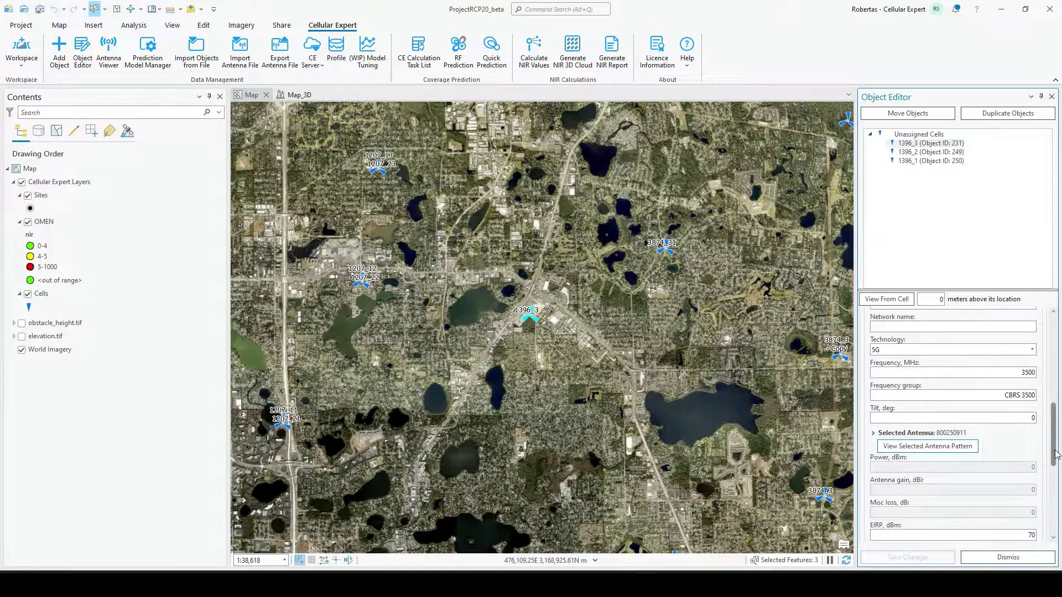
Step: Review the remaining radio parameters and prediction model of cell 1396_3, and close the Object Editor
{"action": "left_click_drag", "start_coordinate": [1056, 454], "coordinate": [1060, 538]}
{"action": "left_click", "coordinate": [999, 524]}
{"action": "scroll", "coordinate": [957, 517], "scroll_direction": "down", "scroll_amount": 2}
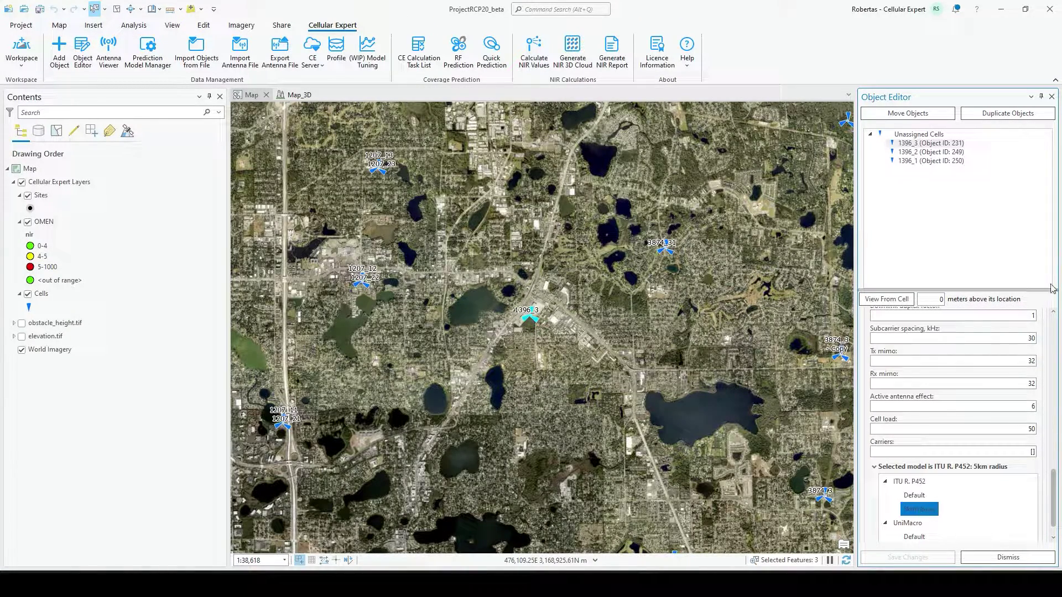
{"action": "left_click", "coordinate": [1051, 97]}
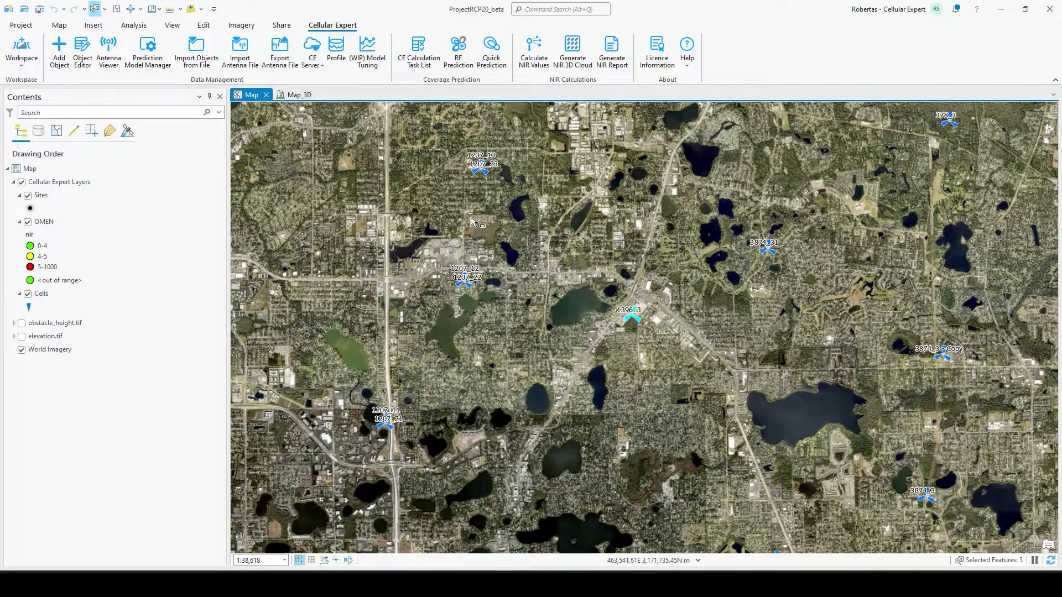
Step: Select the cells around sites 1207, 1396 and 3874_31 and run a Broadband 5G RF Prediction with the 5G template
{"action": "scroll", "coordinate": [471, 221], "scroll_direction": "down", "scroll_amount": 2}
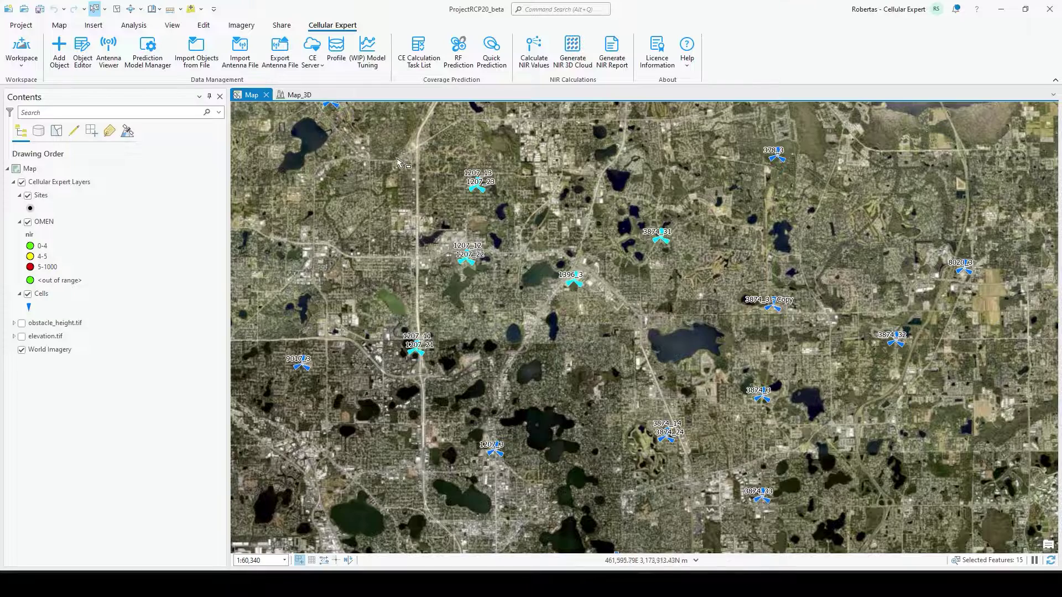
{"action": "left_click", "coordinate": [459, 50]}
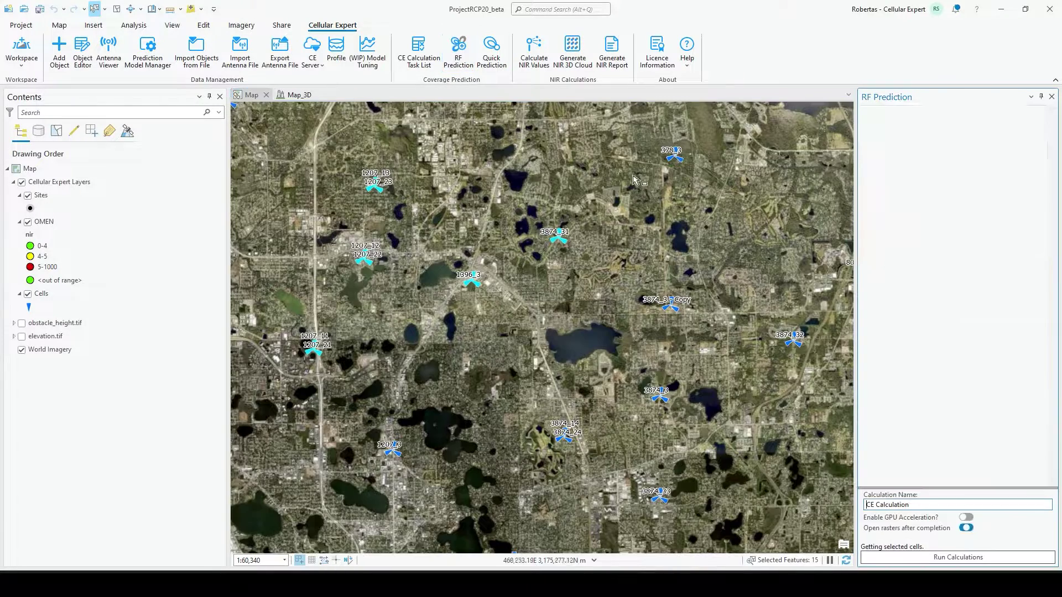
{"action": "left_click", "coordinate": [1001, 551]}
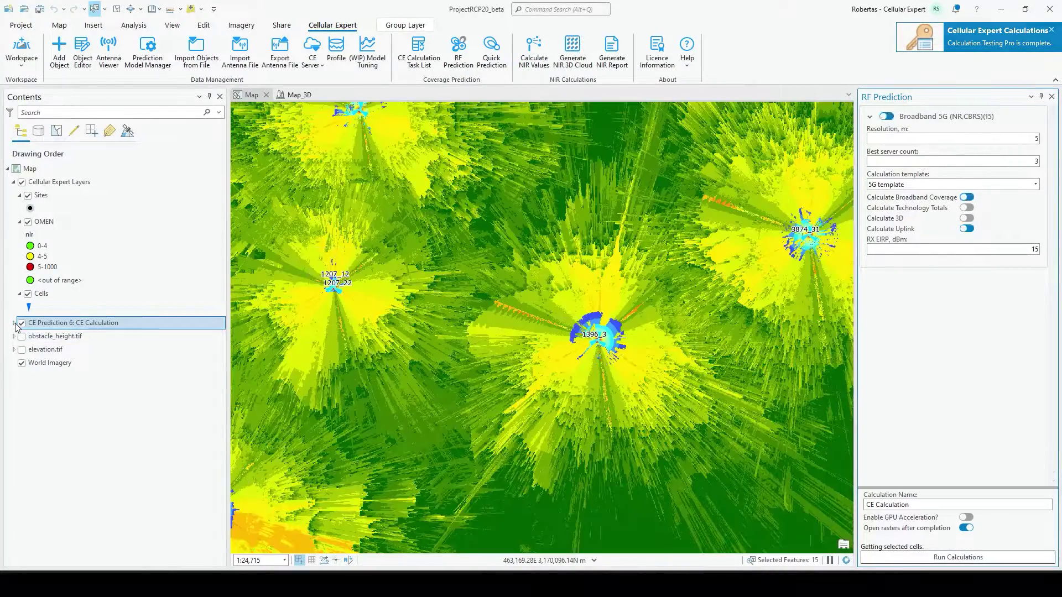
Step: Expand the prediction's 5G and CBRS 3500 groups and display only the Field Strength 1 raster
{"action": "left_click", "coordinate": [21, 339]}
{"action": "left_click", "coordinate": [20, 336]}
{"action": "left_click", "coordinate": [25, 350]}
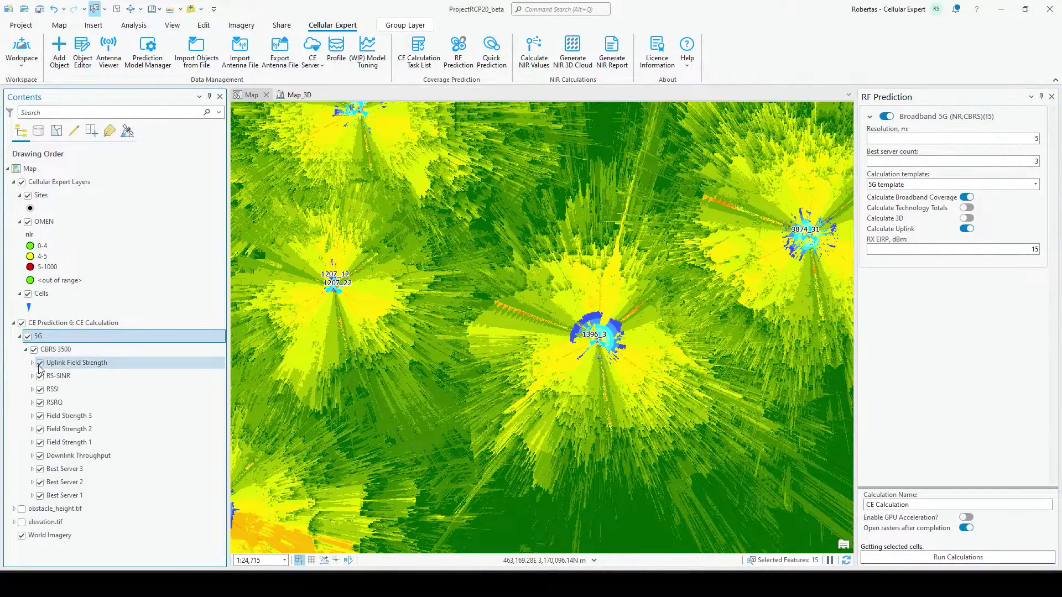
{"action": "left_click", "coordinate": [40, 363], "text": "ctrl"}
{"action": "left_click", "coordinate": [40, 444]}
{"action": "left_click", "coordinate": [70, 444]}
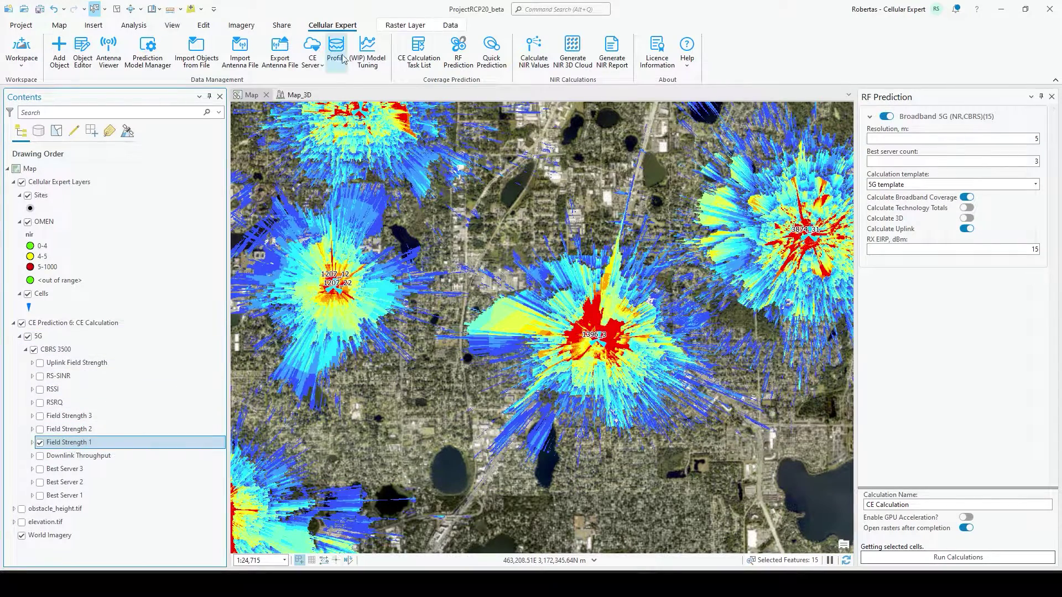
Step: Set the Field Strength 1 layer's transparency to 50%, hide the layer, and close the RF Prediction tool
{"action": "left_click", "coordinate": [425, 26]}
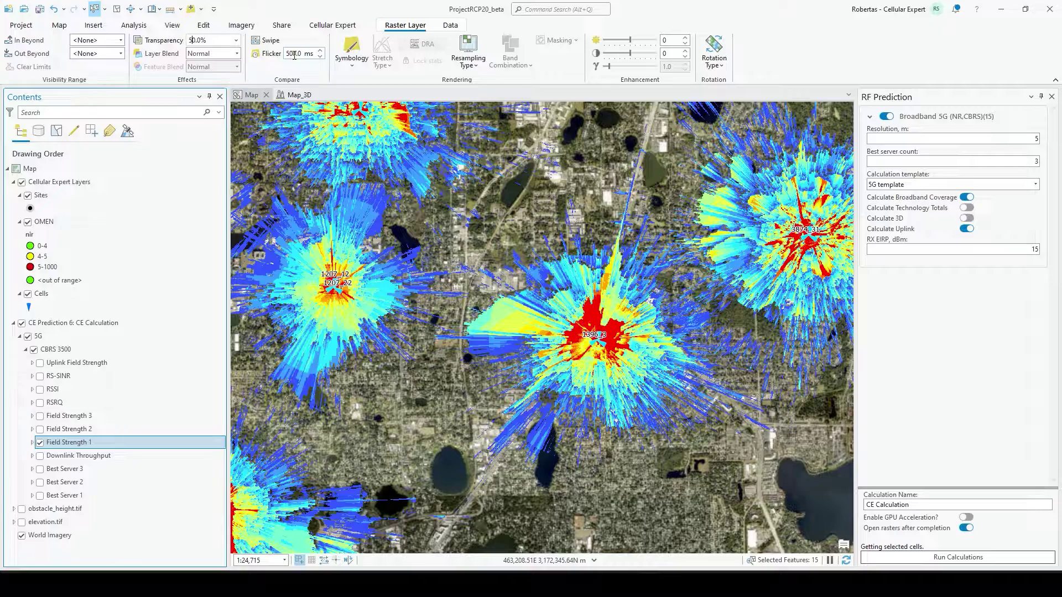
{"action": "left_click", "coordinate": [40, 443]}
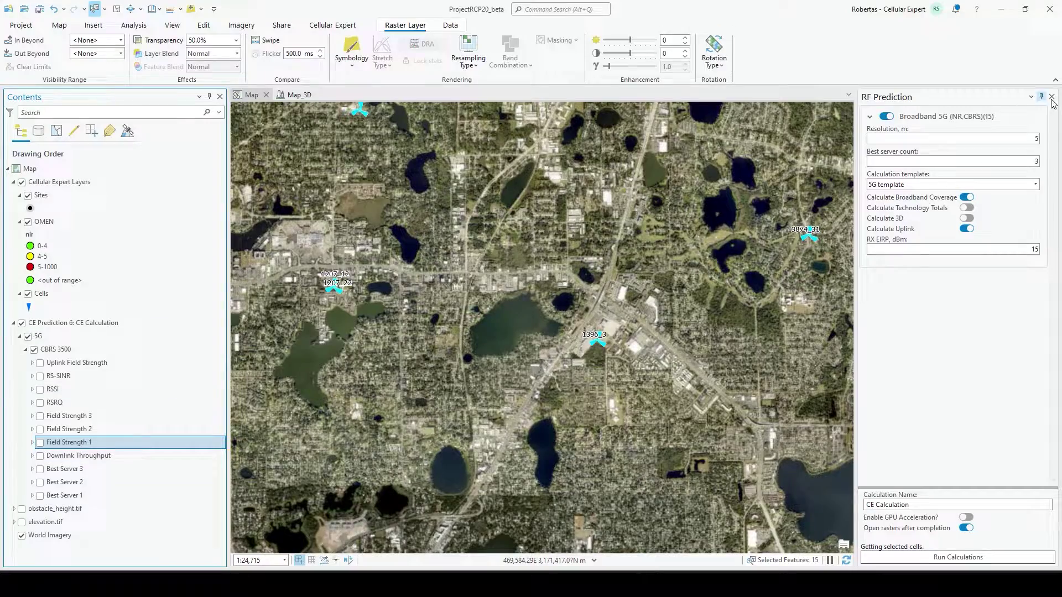
{"action": "left_click", "coordinate": [1052, 97]}
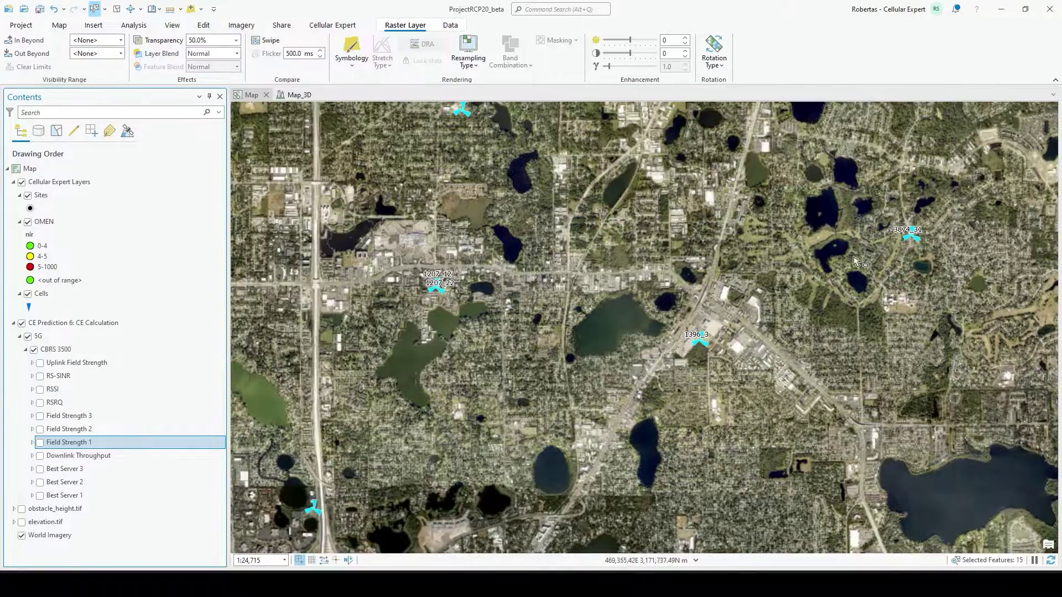
Step: Reselect only the three cells of site 1396 on the map and open them in the Object Editor
{"action": "scroll", "coordinate": [729, 349], "scroll_direction": "up", "scroll_amount": 4}
{"action": "left_click_drag", "start_coordinate": [637, 311], "coordinate": [675, 348]}
{"action": "left_click", "coordinate": [332, 26]}
{"action": "left_click", "coordinate": [82, 53]}
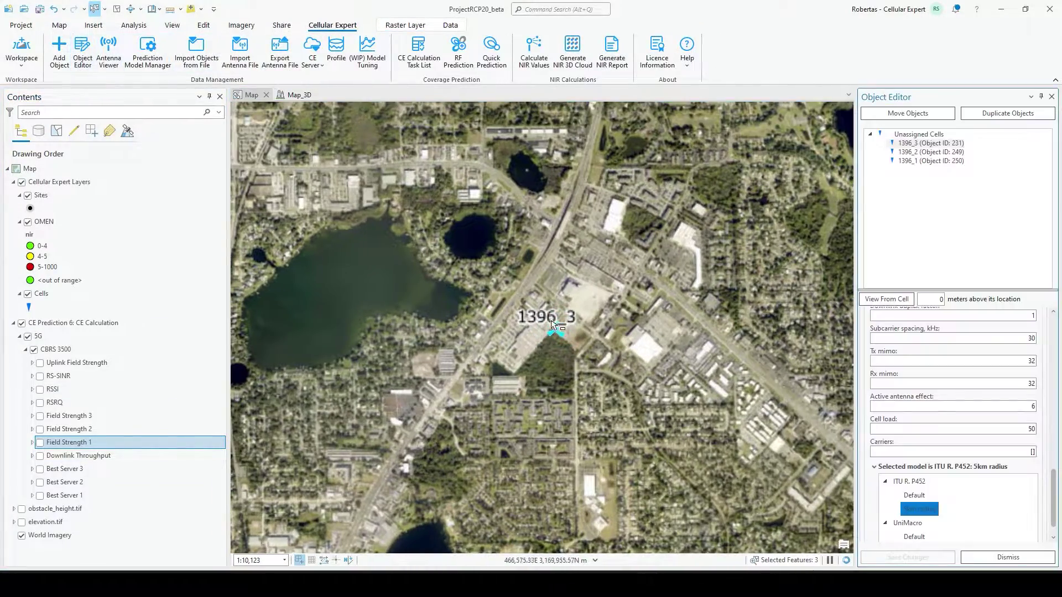
{"action": "left_click", "coordinate": [553, 326]}
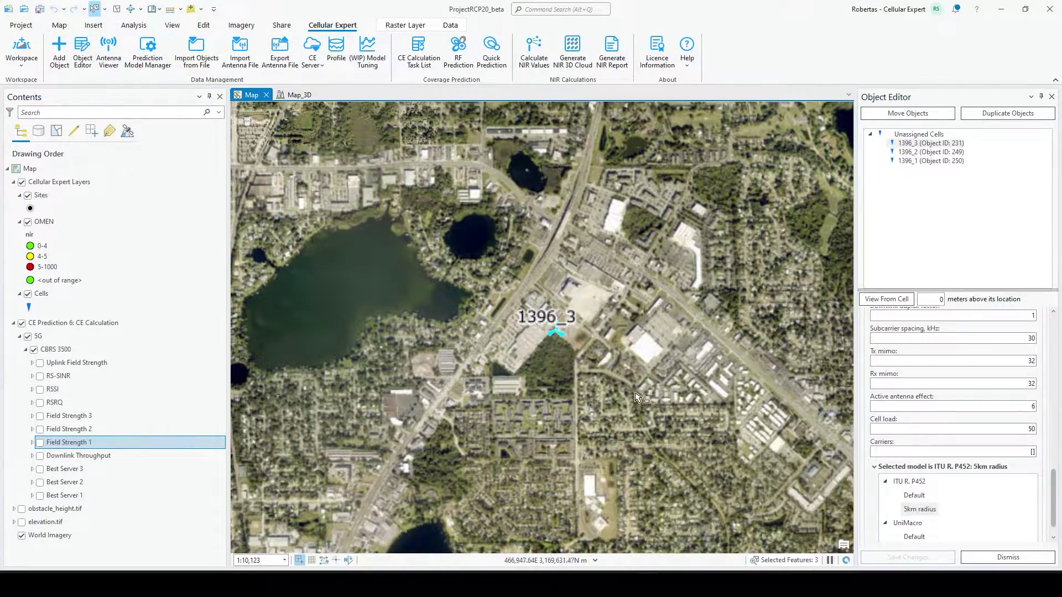
Step: Move the three site 1396 cells northeast to about X 466853, Y 3170111, near the long building's southeast end, save, and close the Object Editor
{"action": "left_click", "coordinate": [921, 115]}
{"action": "scroll", "coordinate": [598, 310], "scroll_direction": "up", "scroll_amount": 3}
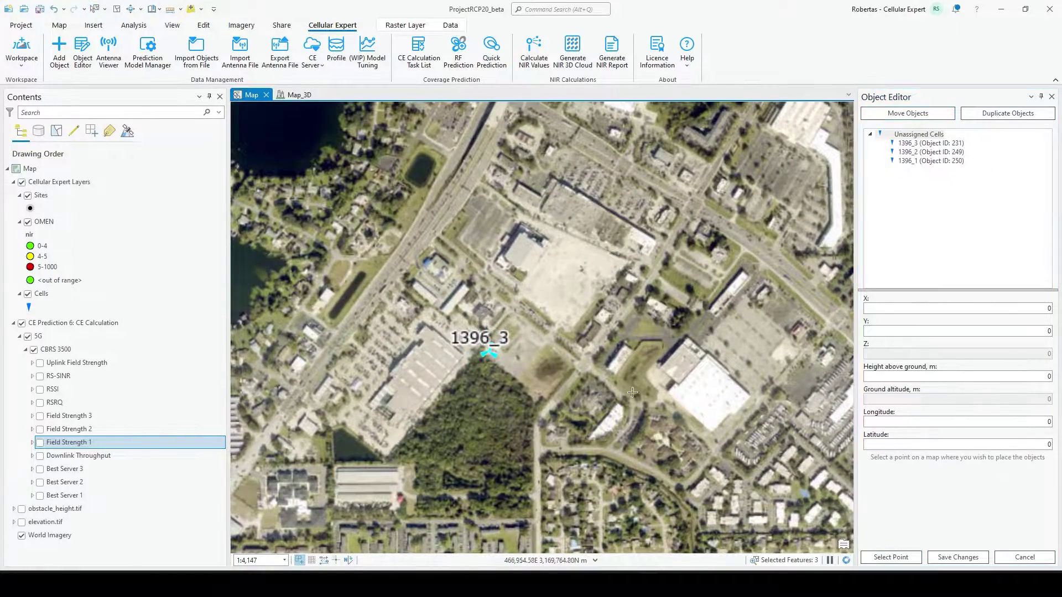
{"action": "left_click", "coordinate": [626, 274]}
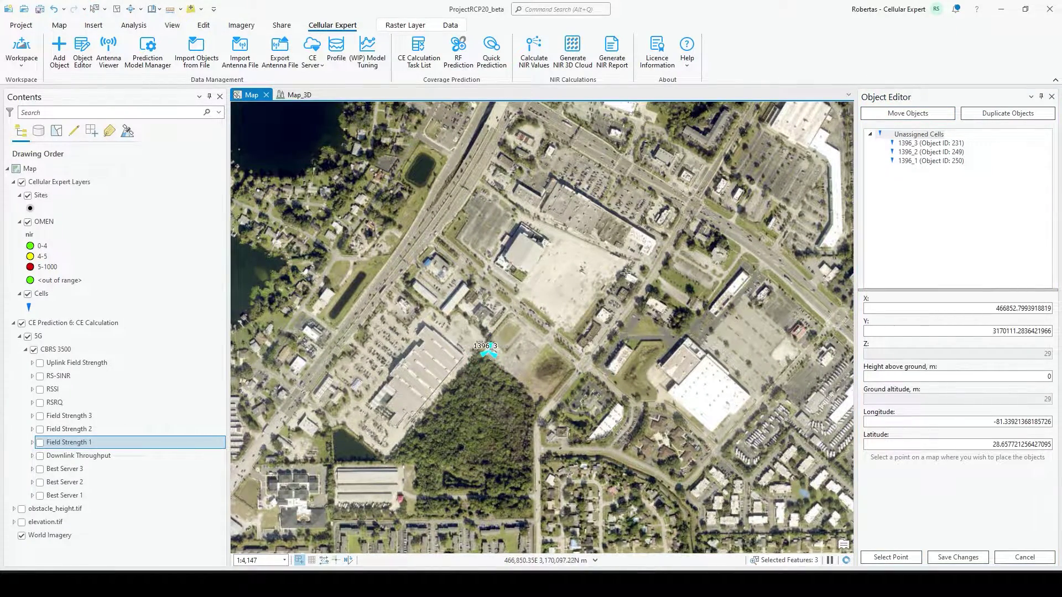
{"action": "left_click", "coordinate": [943, 558]}
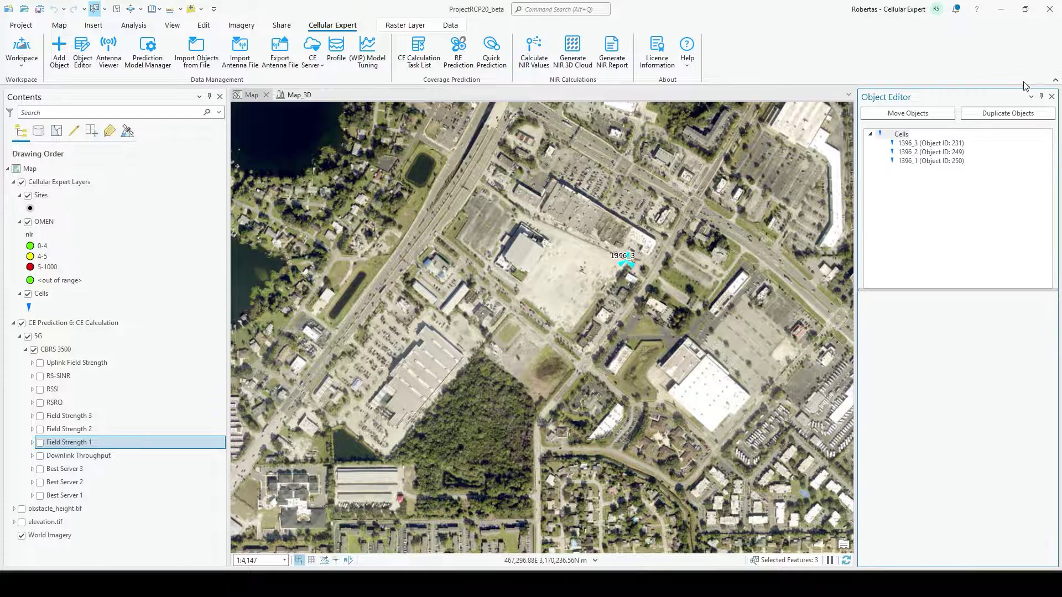
{"action": "left_click", "coordinate": [1051, 98]}
Step: Run a 5G RF Prediction for the moved cells with broadband coverage and uplink disabled, and display only its Field Strength 1 raster
{"action": "left_click", "coordinate": [458, 49]}
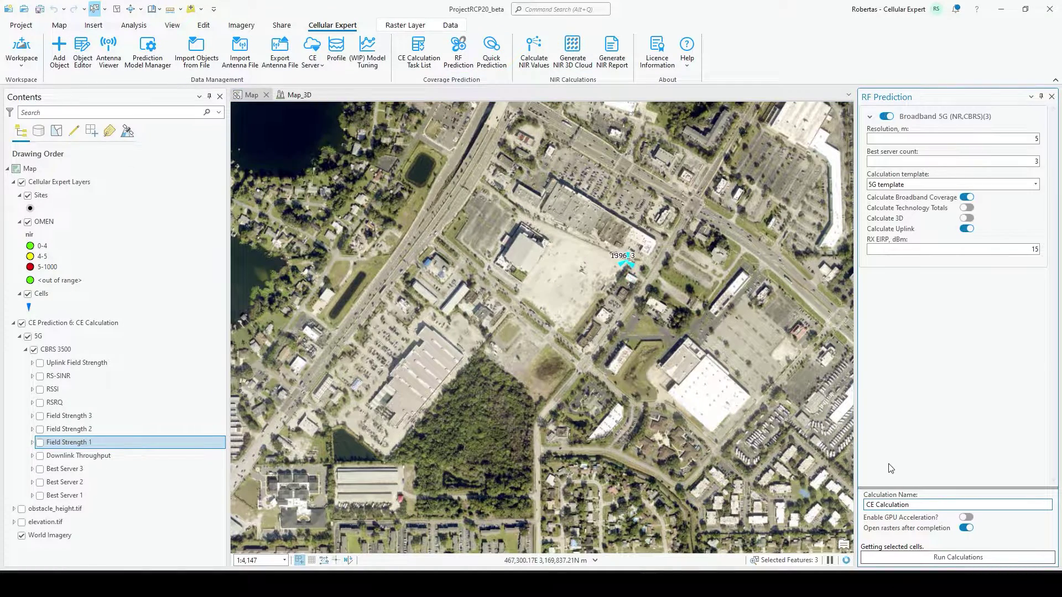
{"action": "left_click", "coordinate": [966, 229]}
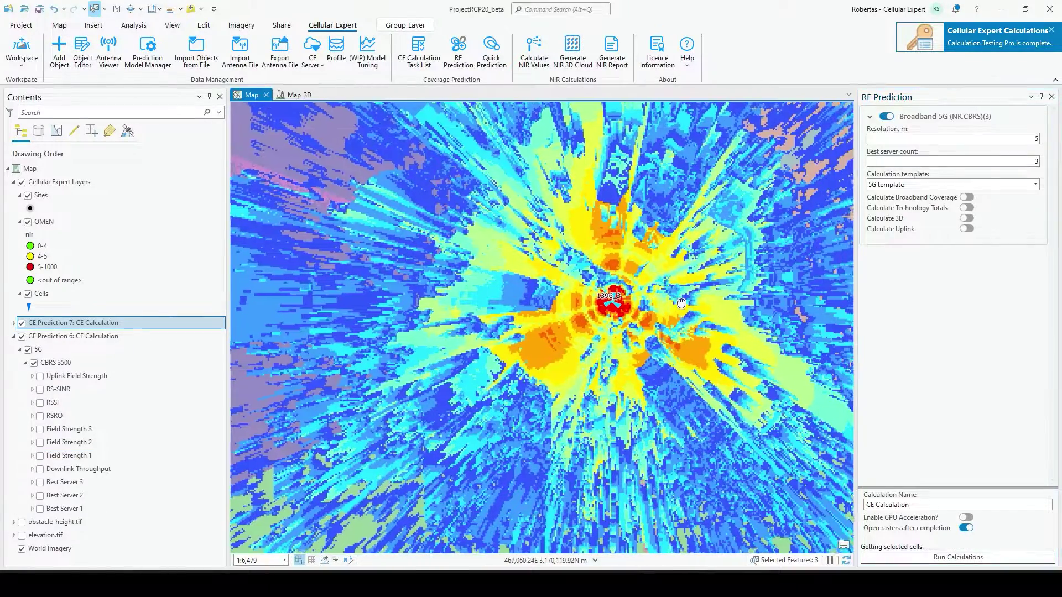
{"action": "left_click", "coordinate": [14, 324]}
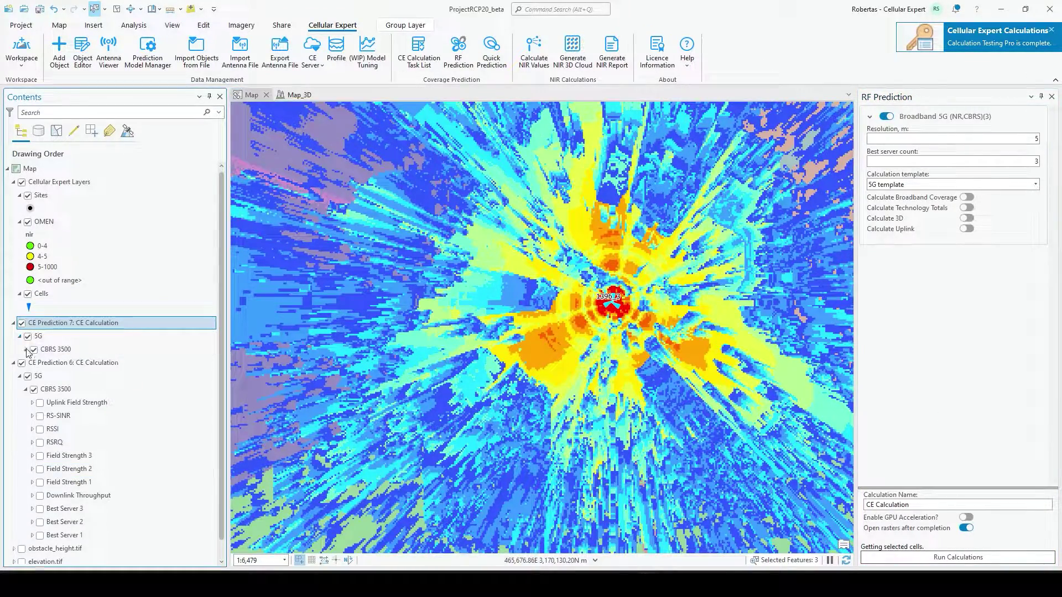
{"action": "left_click", "coordinate": [40, 390]}
{"action": "scroll", "coordinate": [418, 361], "scroll_direction": "down", "scroll_amount": 2}
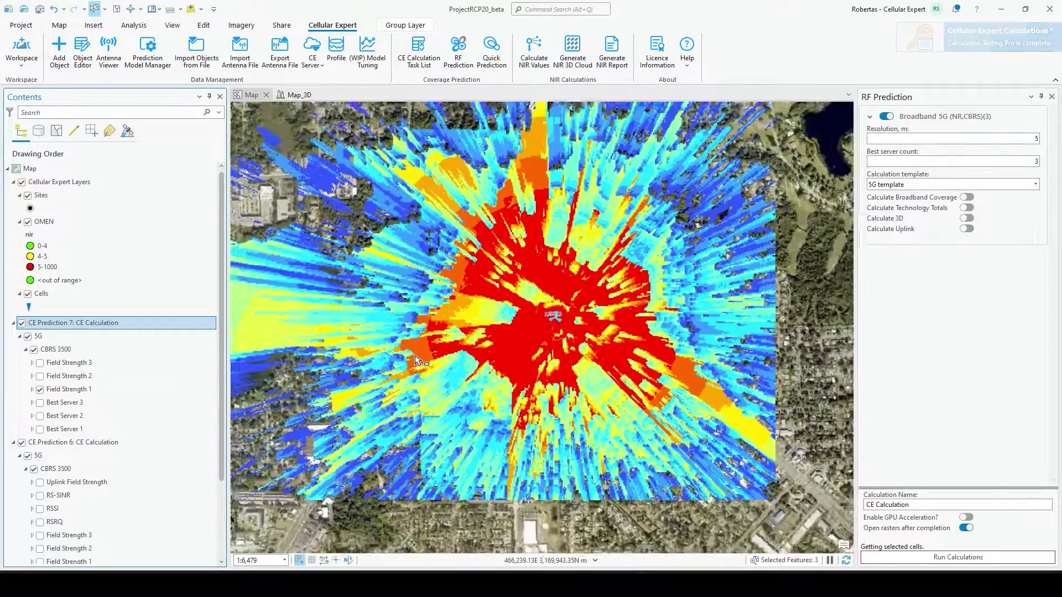